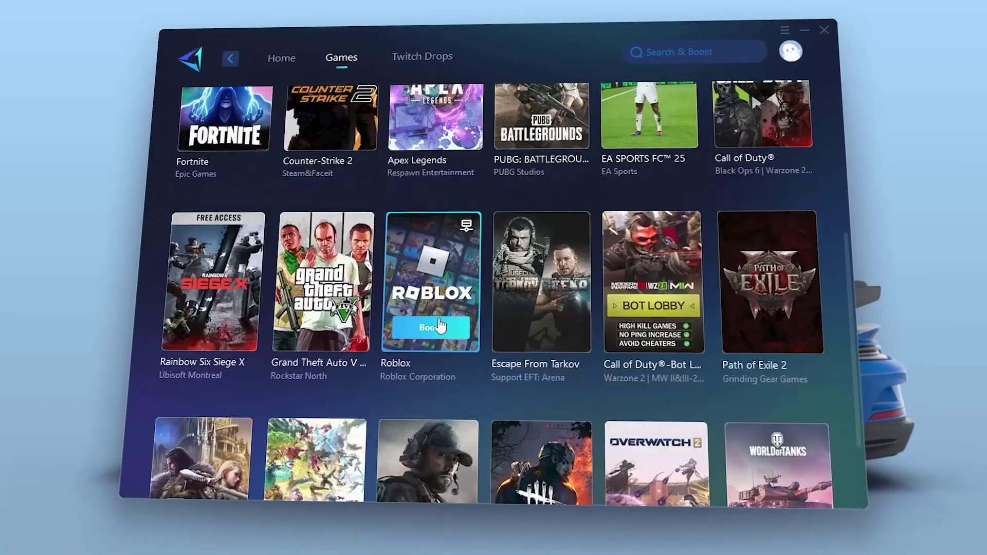
Step: Scroll down the GearUP Booster home screen to browse the listed game tiles
scroll(434, 327, "down", 3)
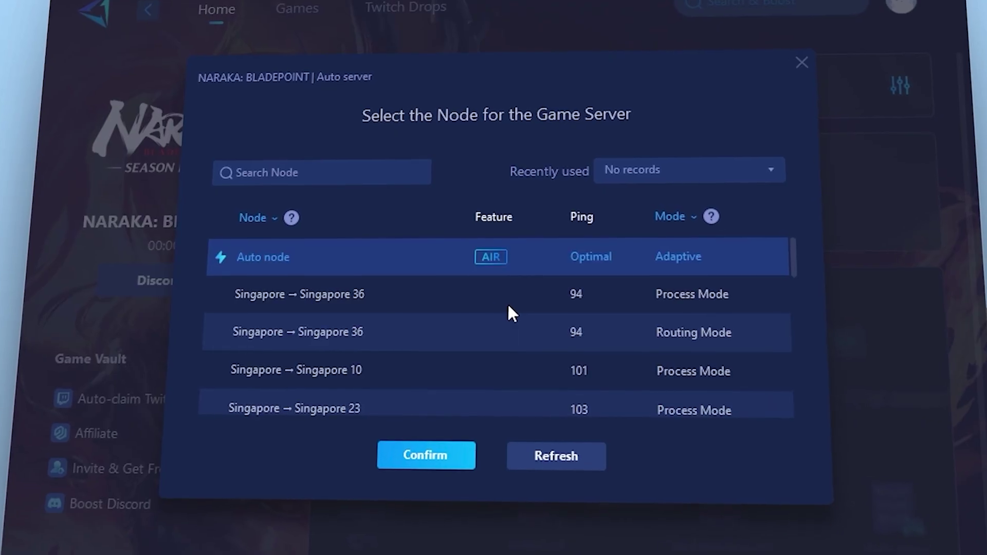
Step: Scroll through the GearUP Booster server node list to compare node pings
scroll(508, 303, "down", 2)
scroll(503, 308, "down", 1)
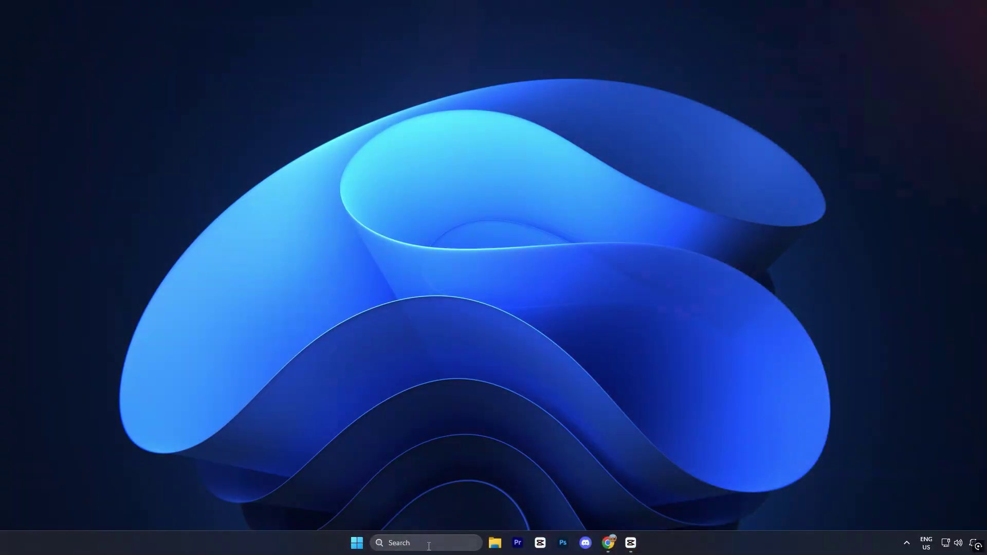
Step: Launch Registry Editor as administrator from a 'registry Editor' Windows search
left_click(428, 544)
type("registry Editor")
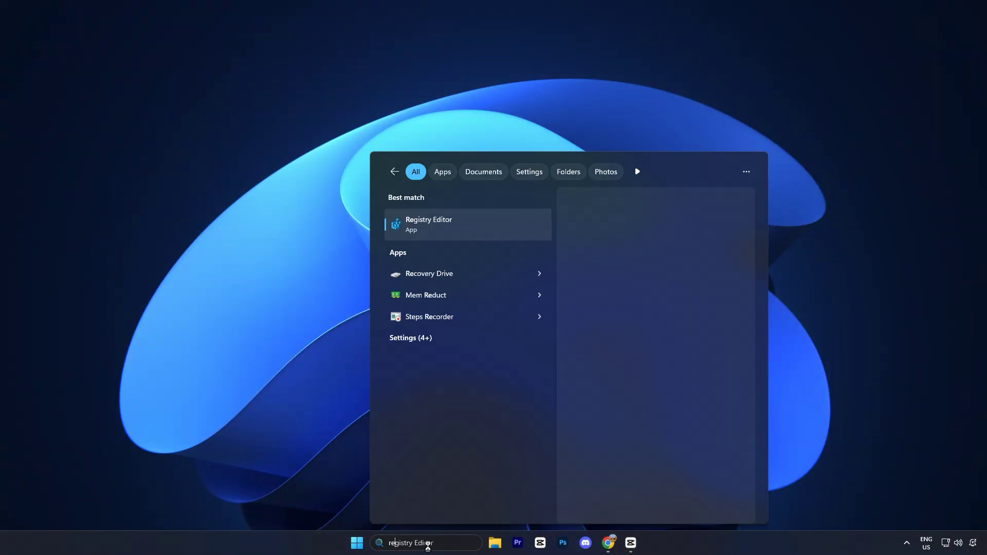
right_click(457, 226)
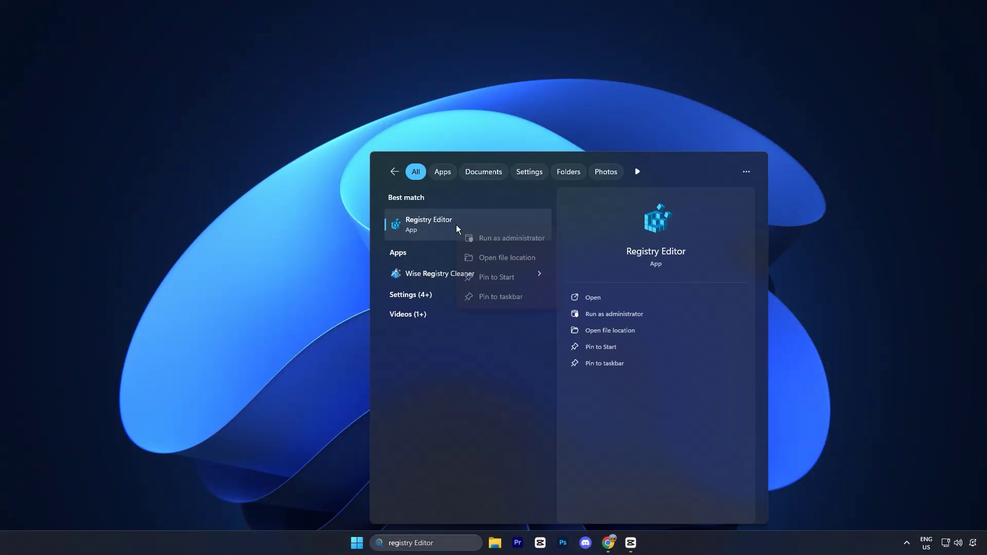
left_click(482, 236)
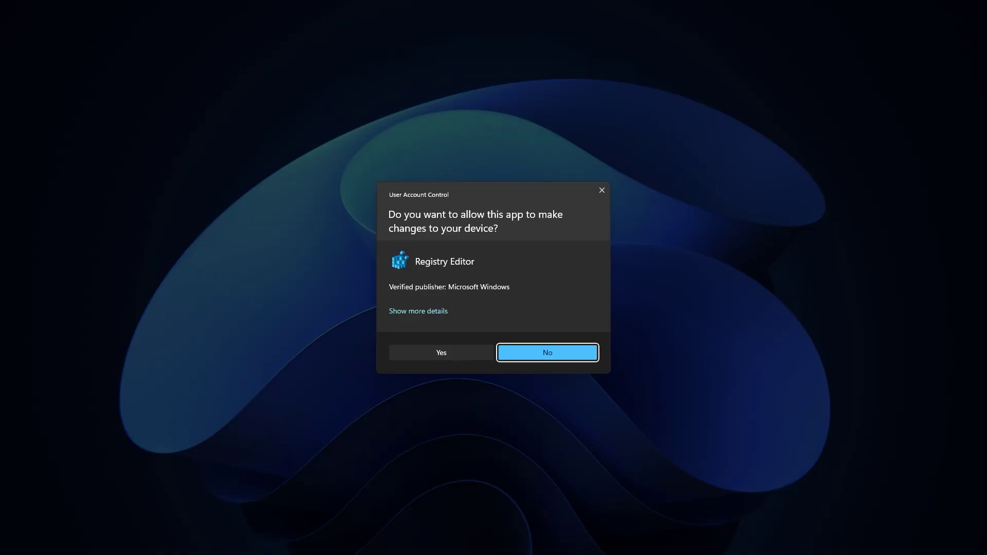
left_click(545, 353)
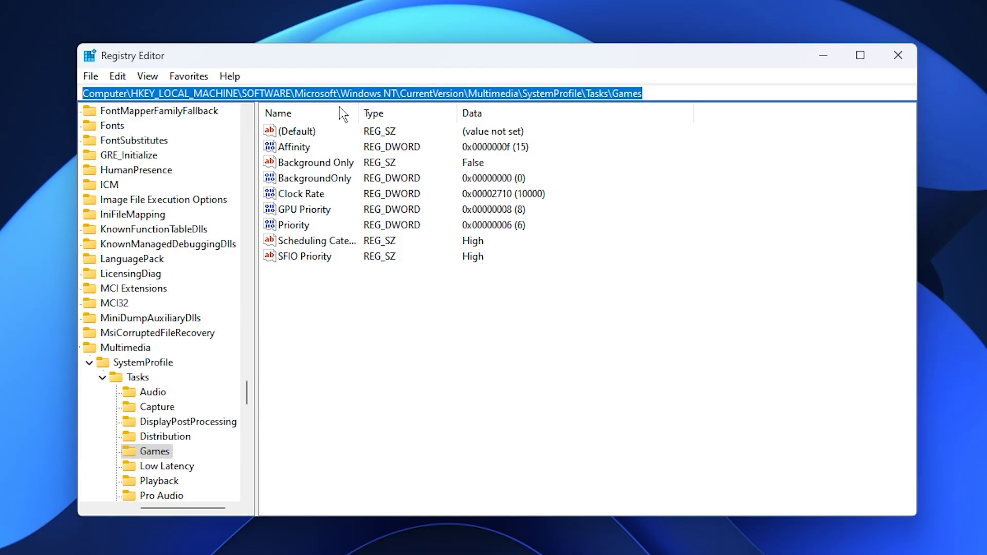
Step: Open the Games task key's GPU Priority value, currently 8, for editing
left_click(330, 300)
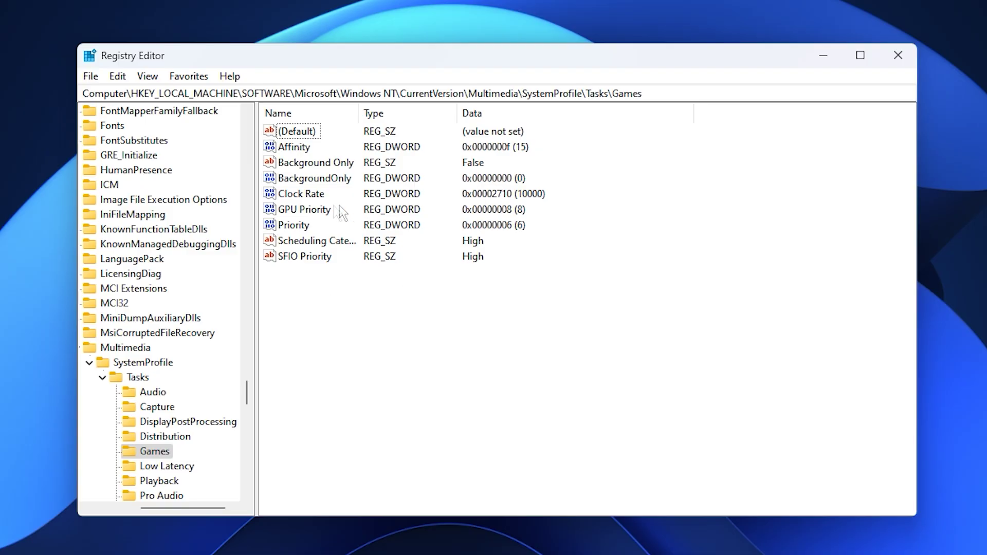
left_click(307, 211)
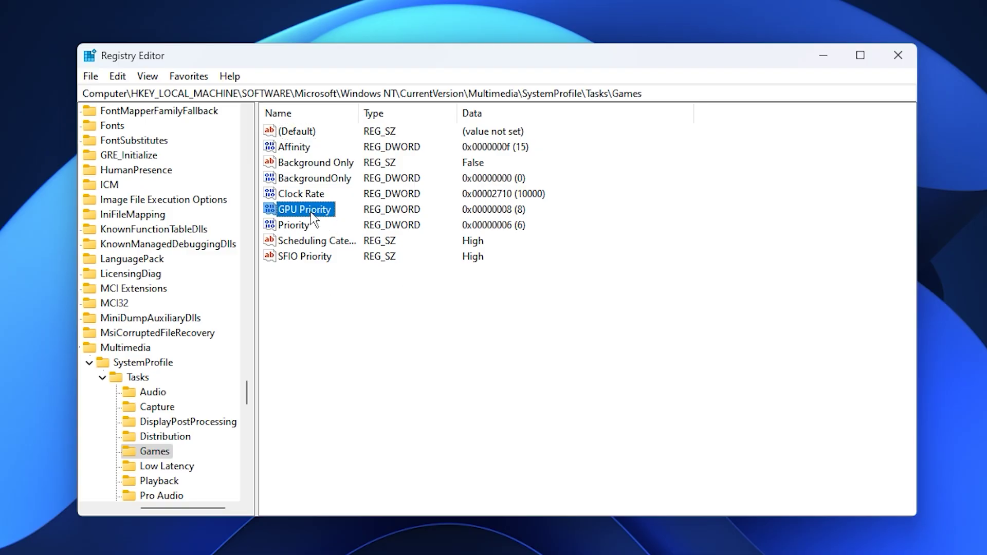
right_click(319, 307)
mouse_move(364, 317)
left_click(299, 208)
double_click(302, 209)
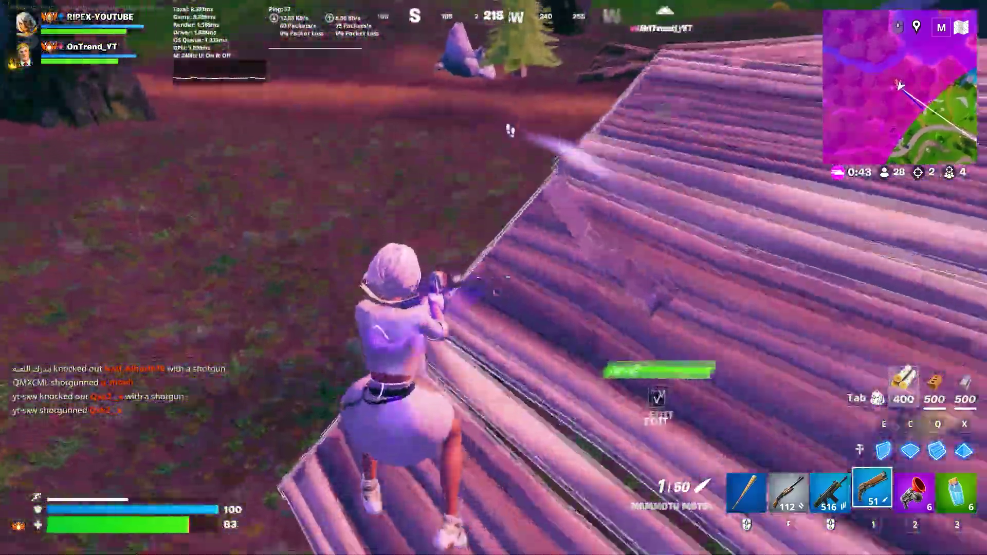
Step: Build wooden walls, eliminate the opponent with the pump shotgun, and collect their loot
key("f")
key("e")
key("f")
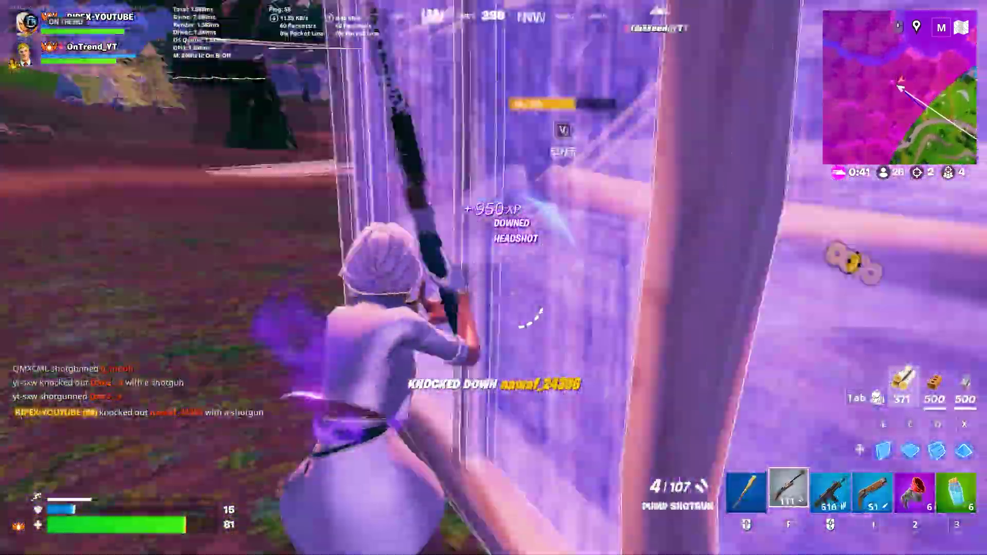
key("e")
key("f")
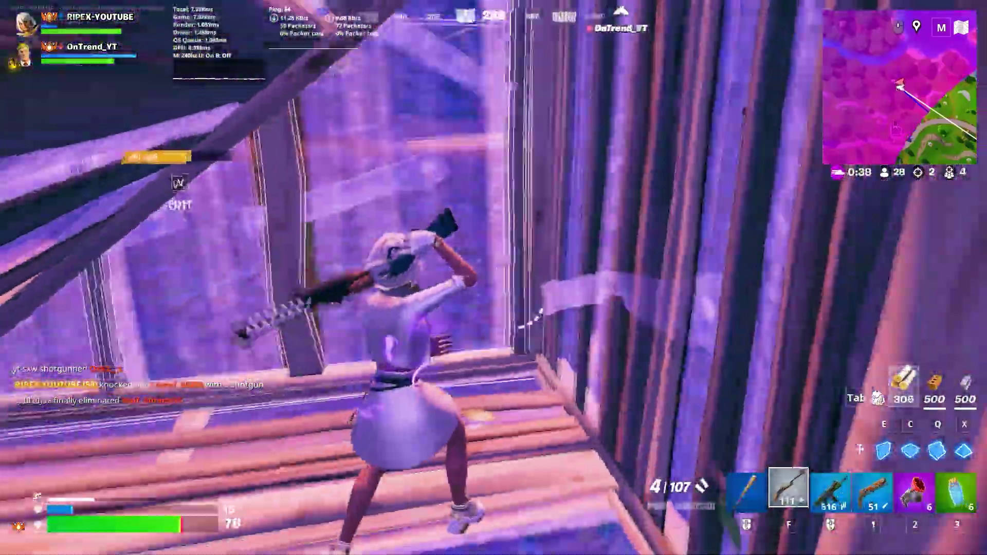
left_click(493, 278)
key("w")
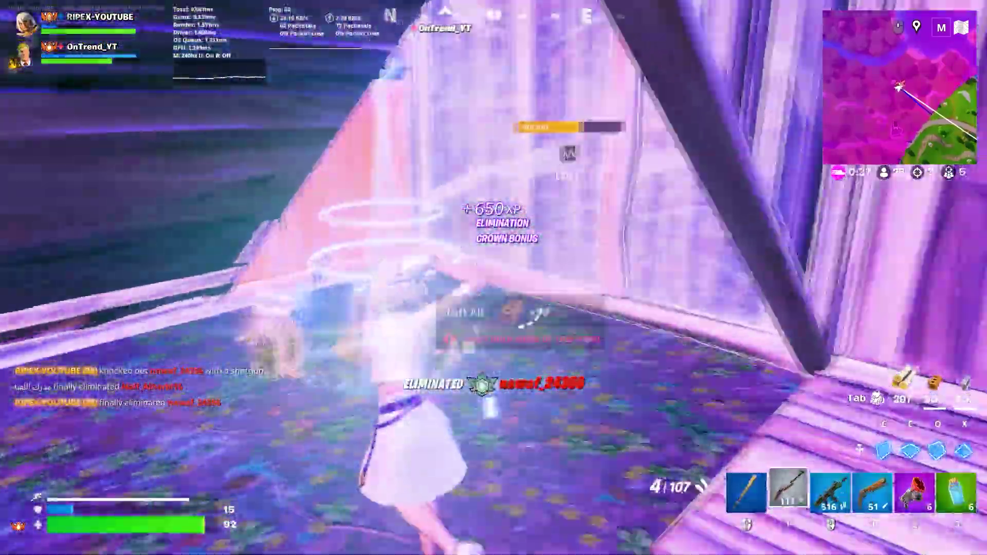
key("w")
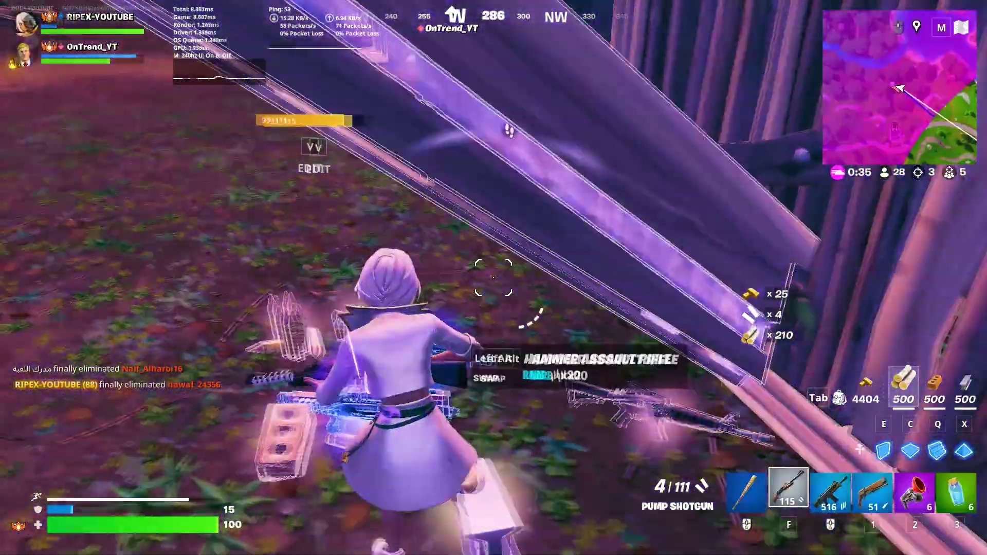
key("w")
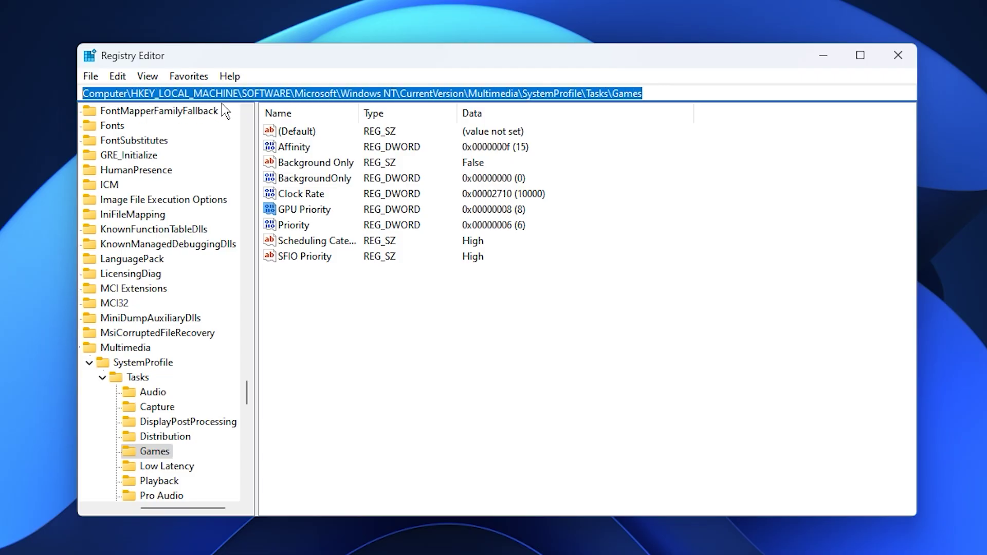
Step: Go to the GraphicsDrivers key via its pasted path and open HwSchMode, value 2, for editing
type("HKEY_LOCAL_MACHINE\\SYSTEM\\CurrentControlSet\\Control\\GraphicsDrivers")
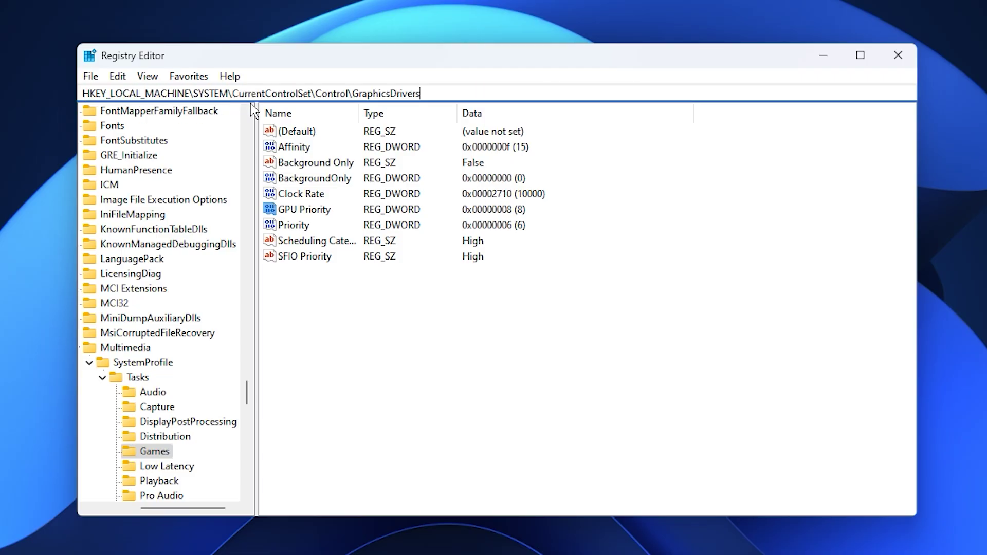
key("Return")
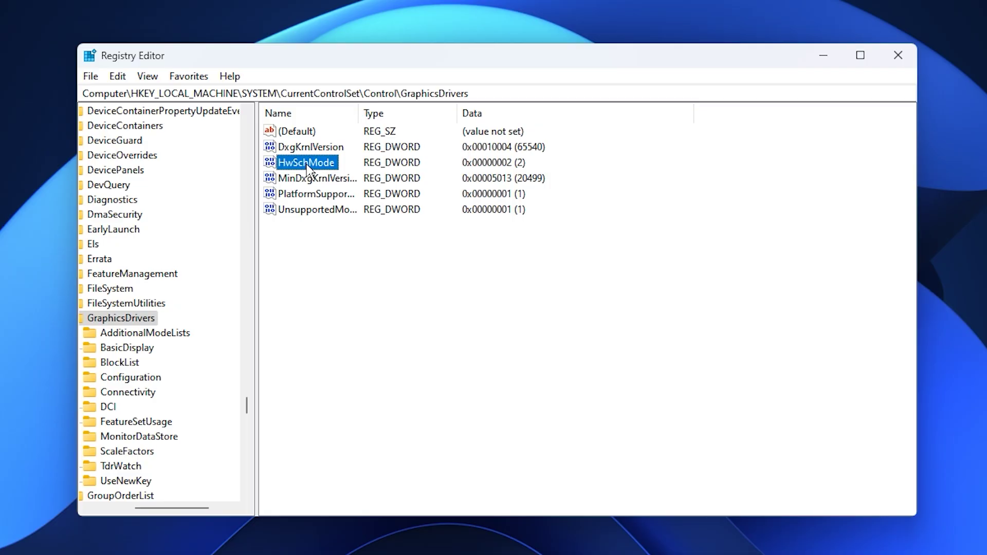
right_click(357, 275)
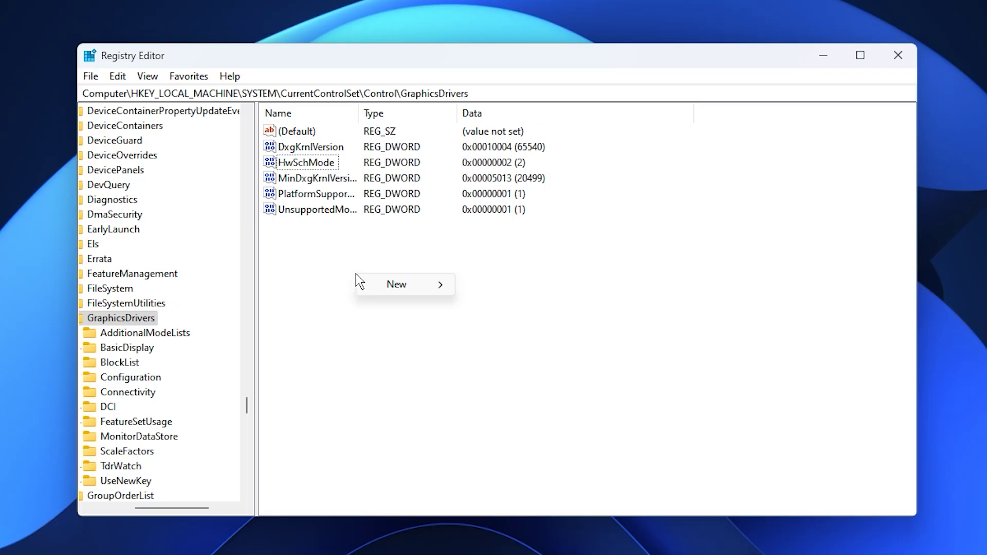
mouse_move(389, 288)
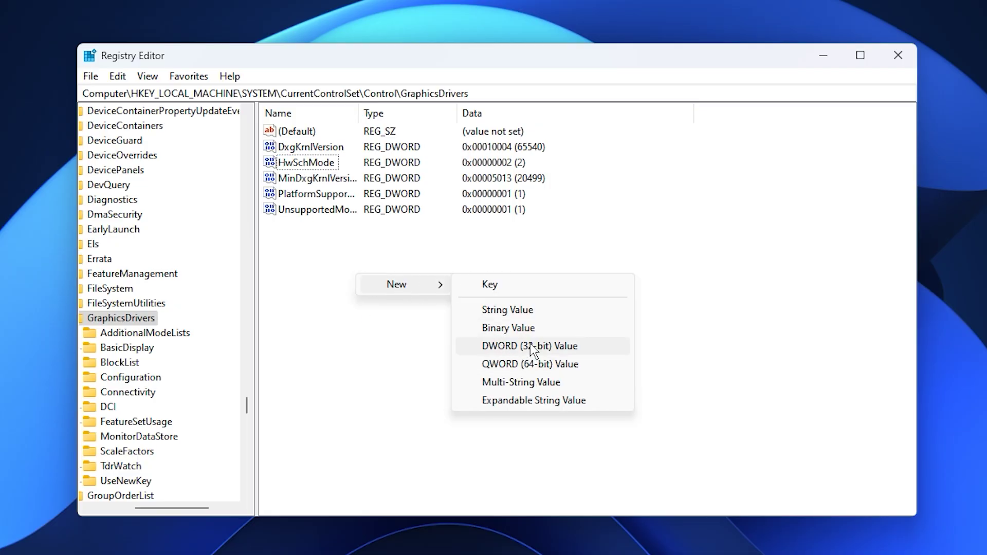
left_click(310, 255)
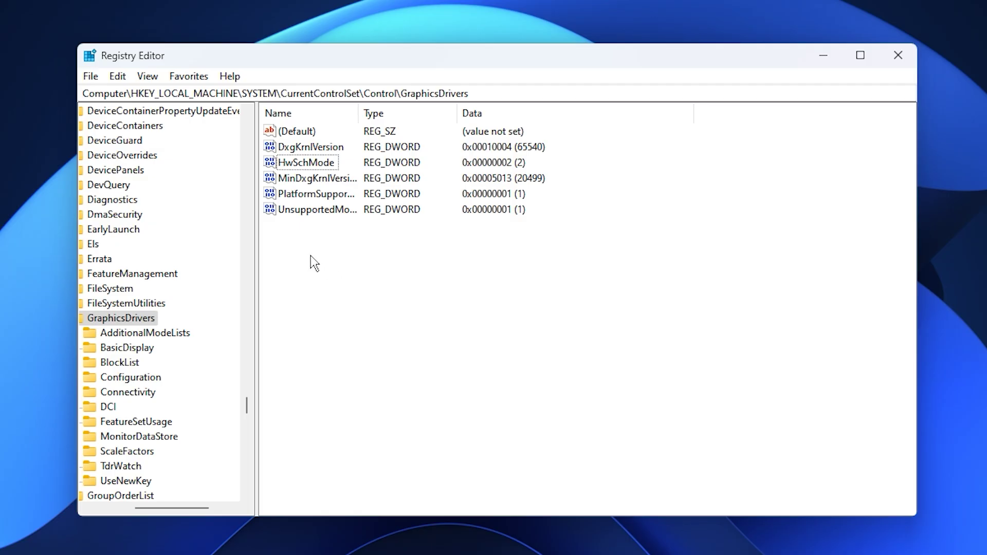
double_click(311, 165)
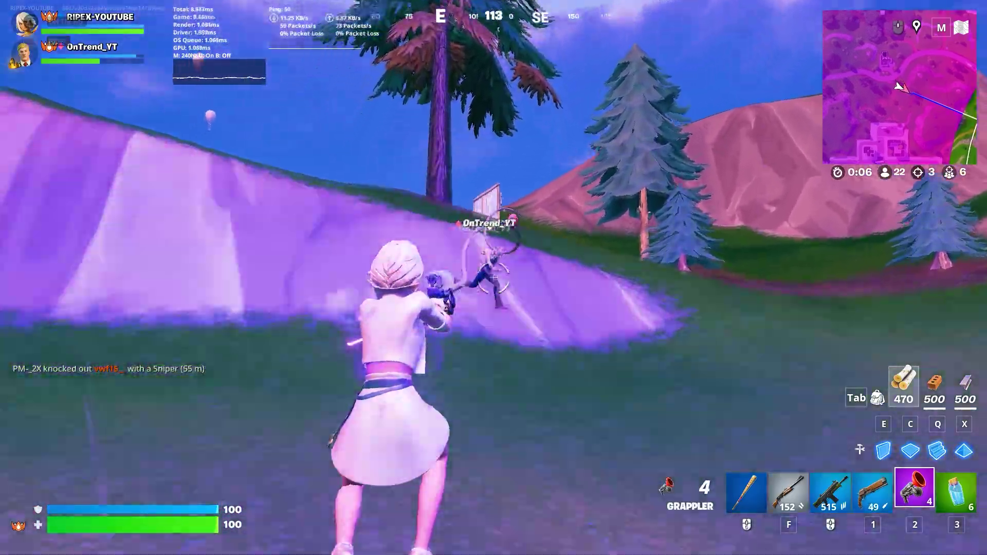
Step: Grapple onto the greenhouse roof, eliminate the opponent inside with the pump shotgun, and loot
left_click(493, 277)
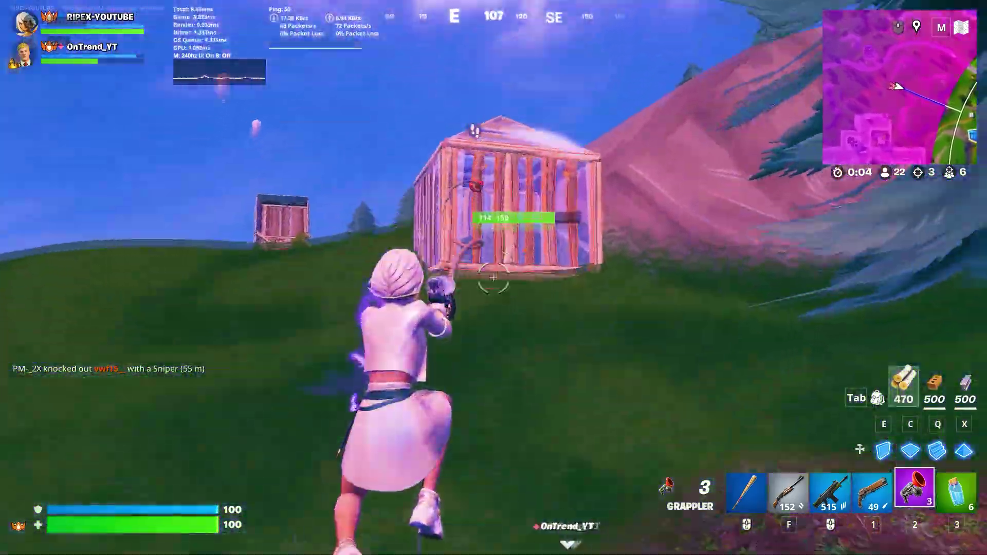
left_click(493, 277)
key("f")
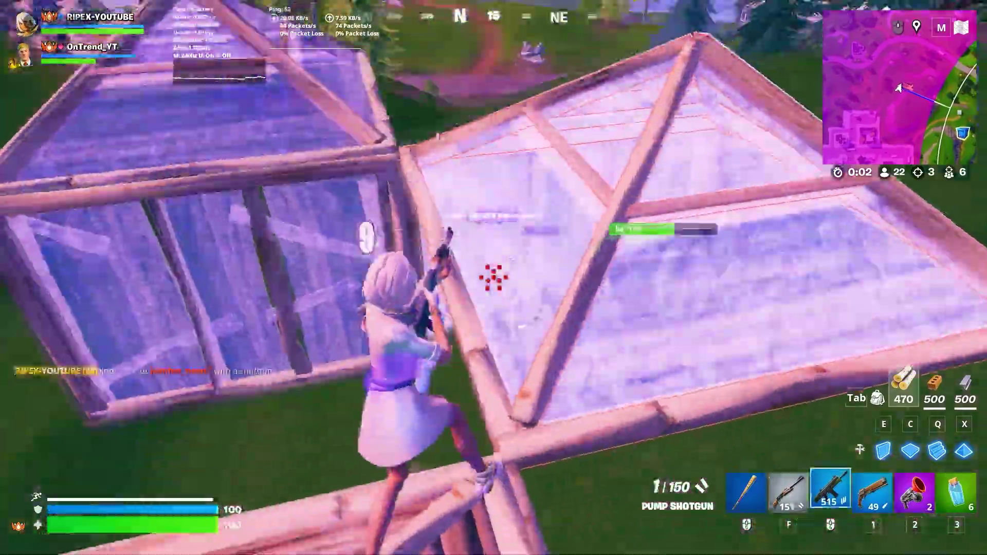
left_click(493, 277)
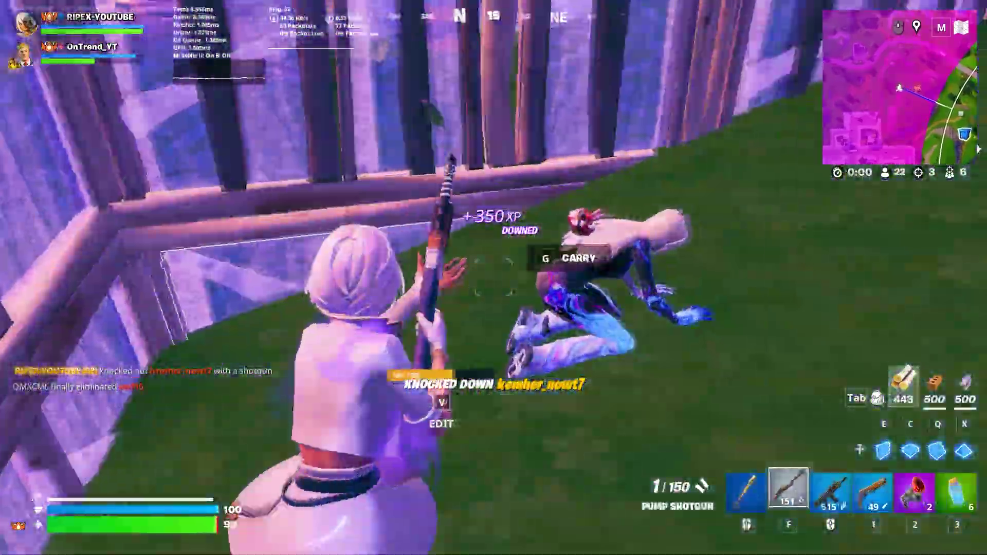
left_click(493, 277)
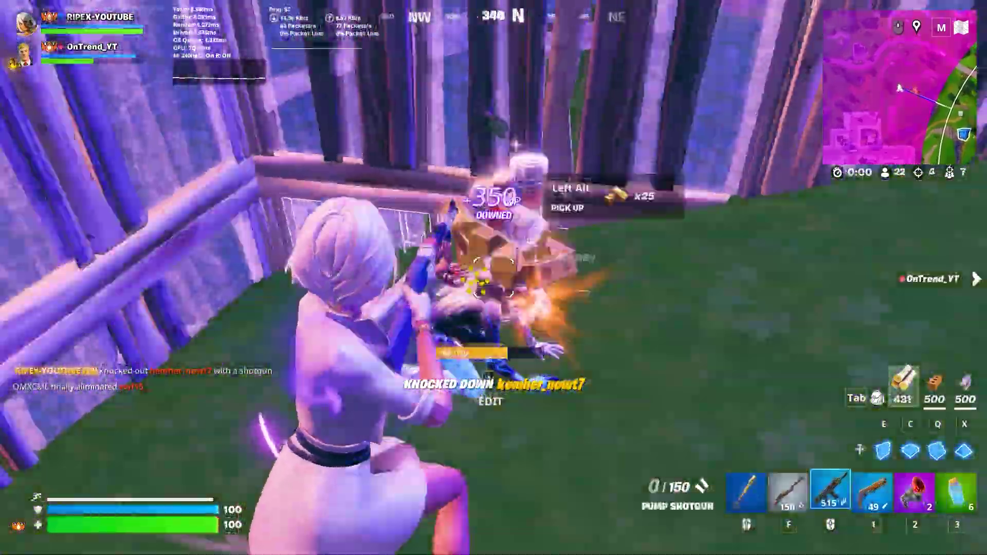
key("r")
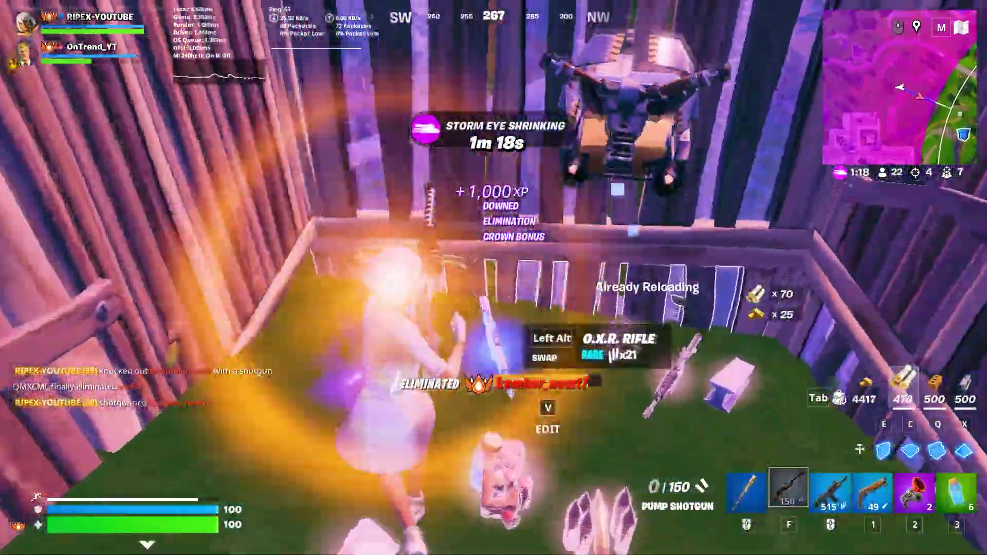
key("w")
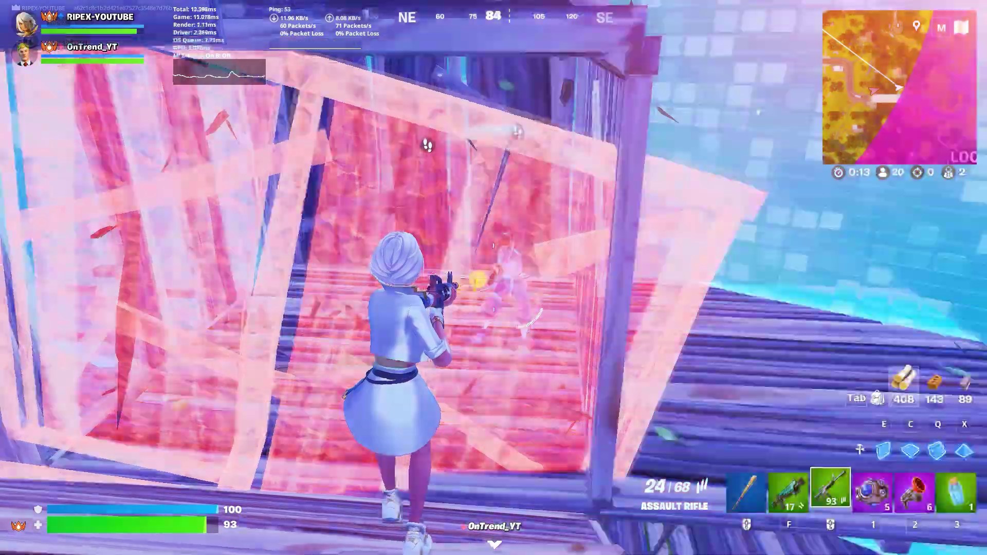
Step: Fight the next enemy with wooden builds, a Shockwave Grenade and assault rifle fire
key("q")
key("f")
key("q")
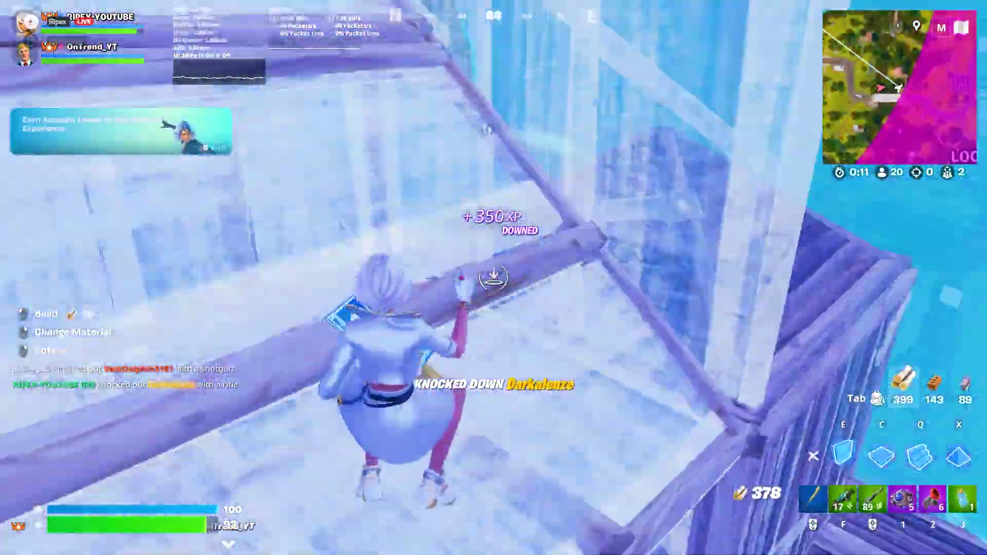
key("1")
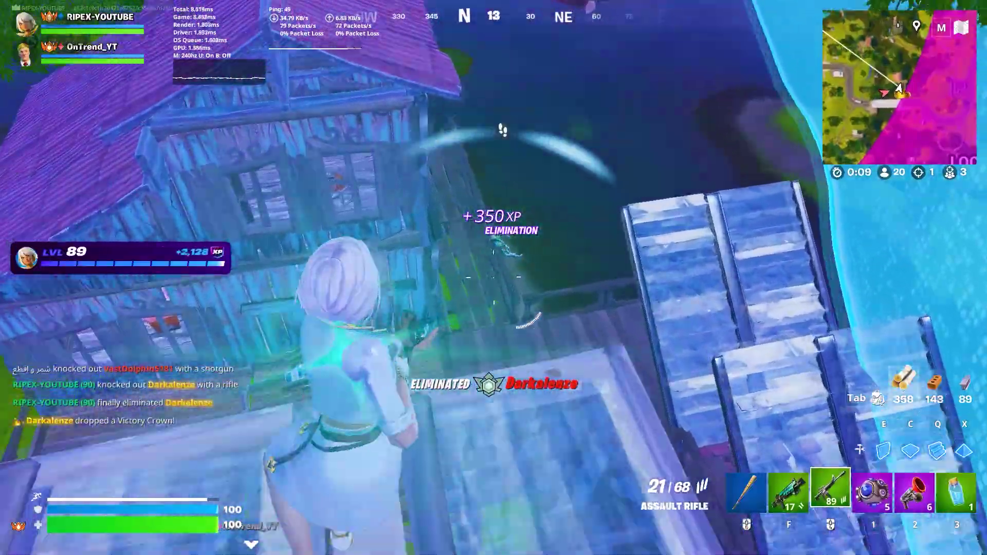
left_click(494, 277)
Step: Launch NVIDIA Control Panel by searching 'nv' in Windows search
key("f")
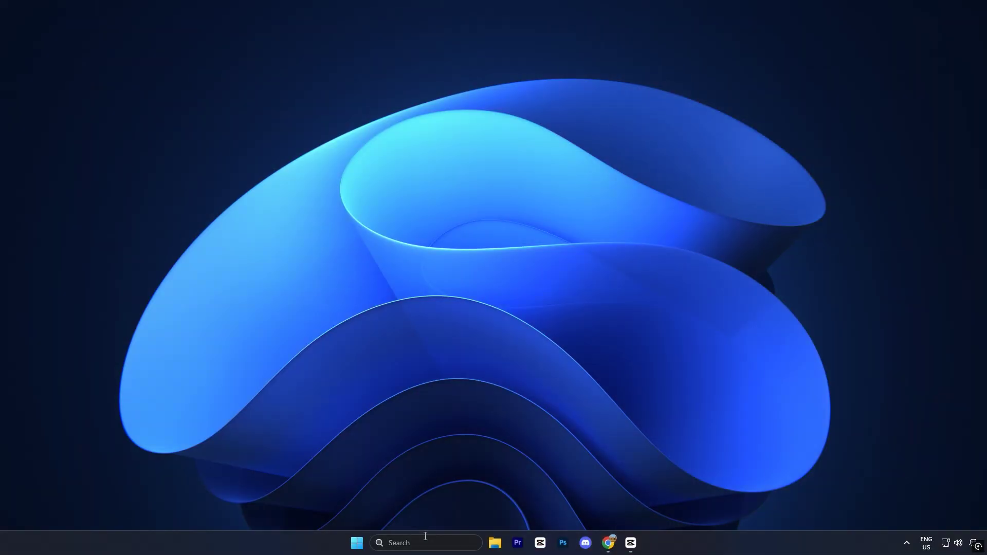
left_click(425, 537)
type("nvIDIA Control Panel")
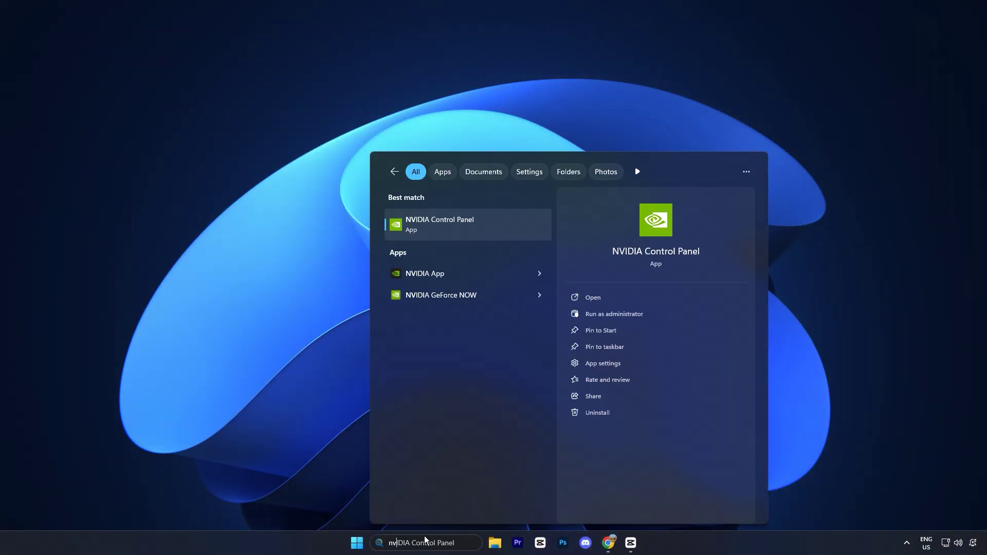
left_click(445, 221)
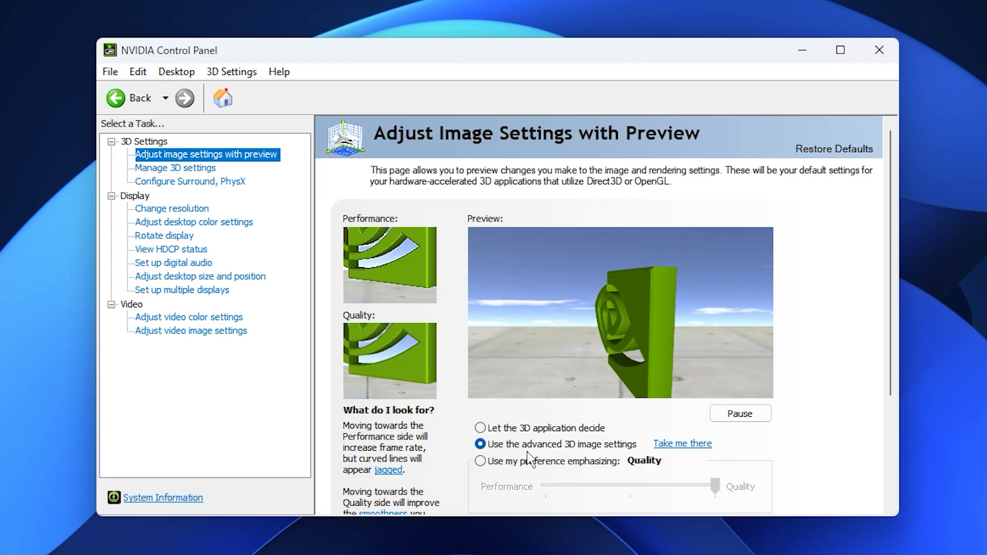
left_click(680, 444)
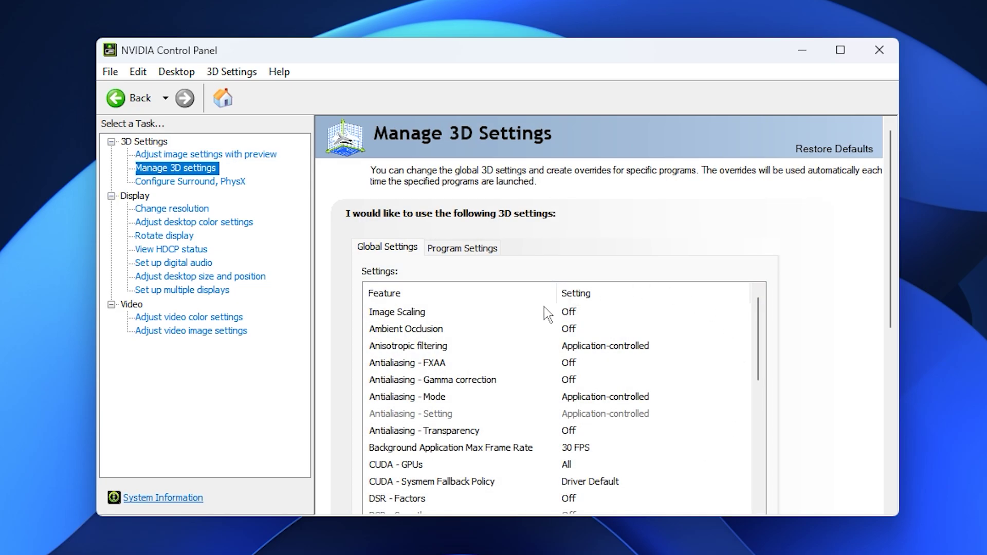
scroll(800, 359, "down", 1)
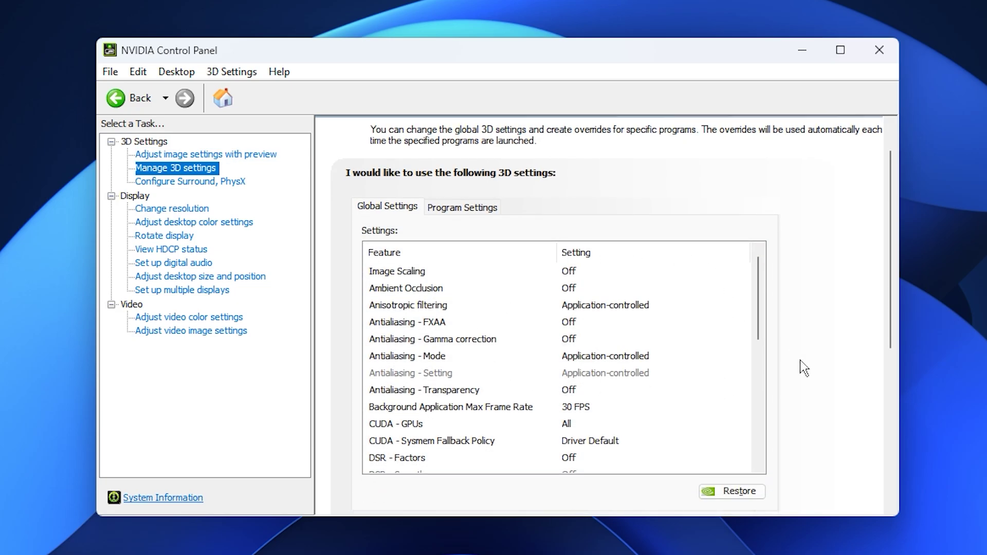
left_click(407, 273)
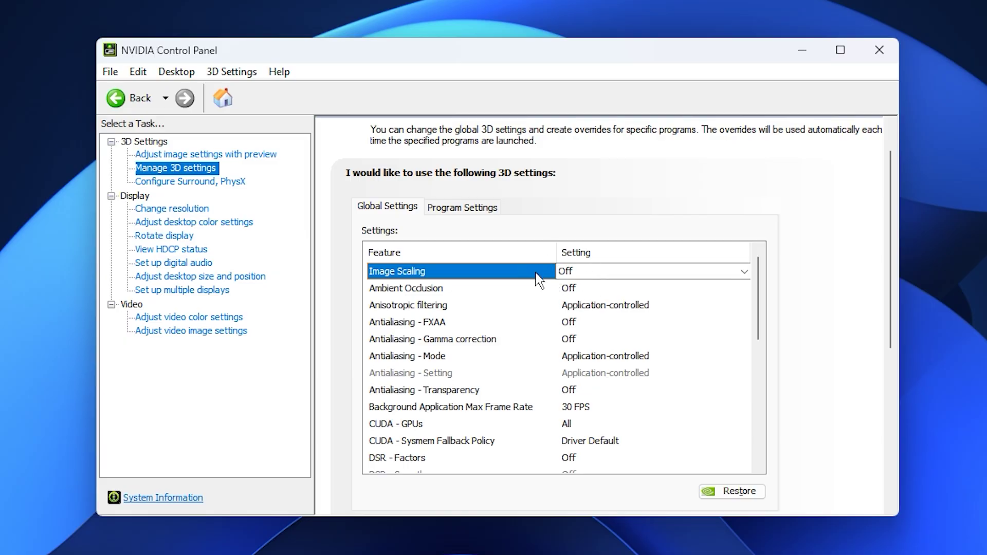
left_click(413, 293)
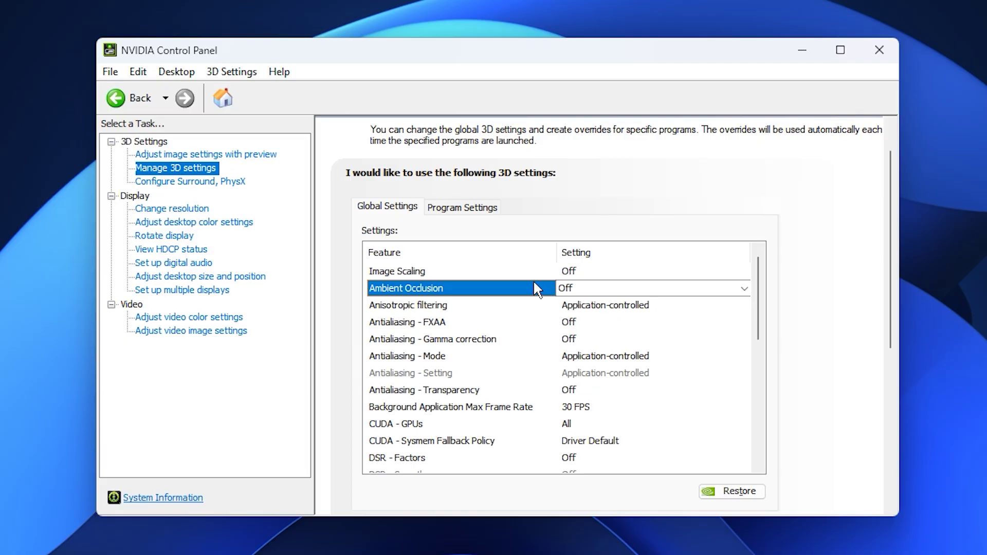
Step: Set global Anisotropic filtering to 16x, leaving Antialiasing - FXAA Off
left_click(431, 307)
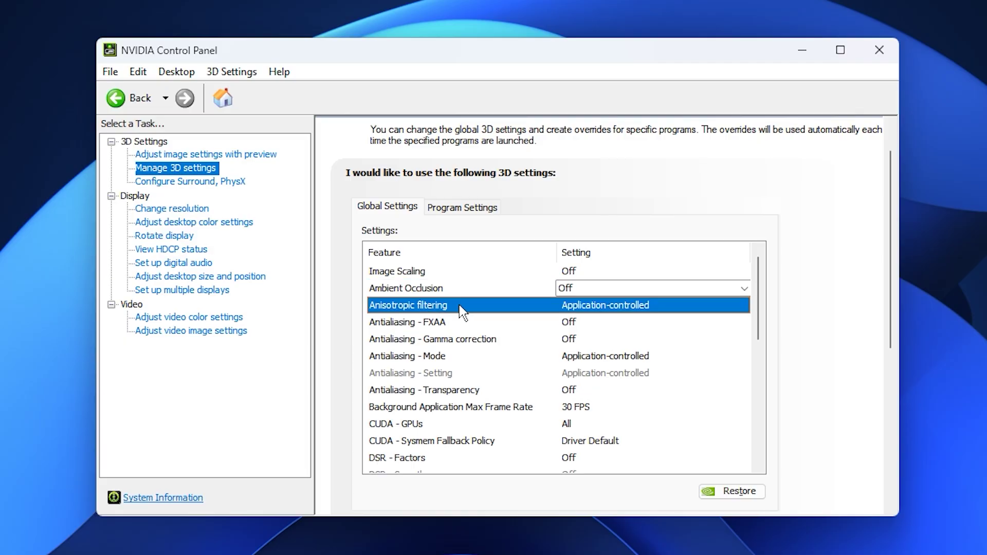
left_click(626, 305)
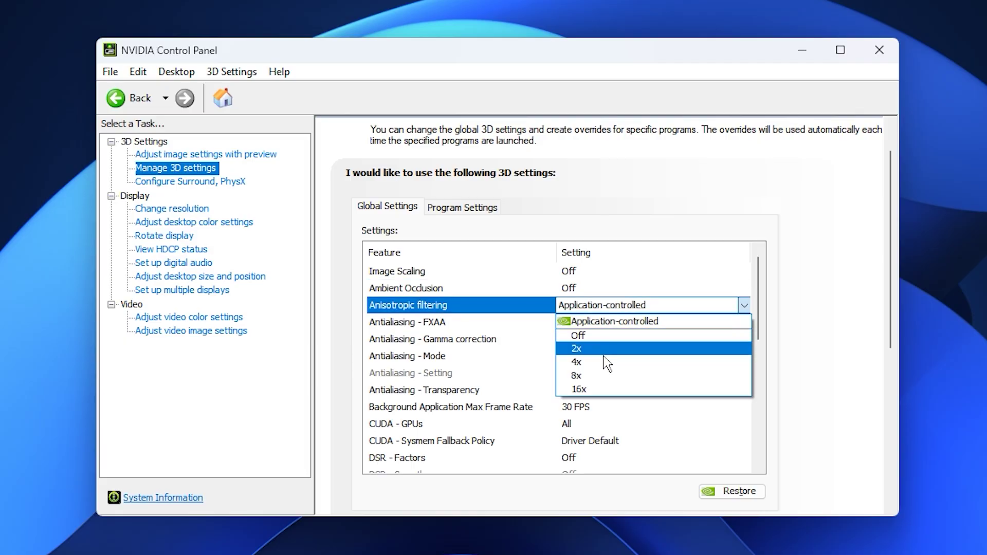
left_click(590, 389)
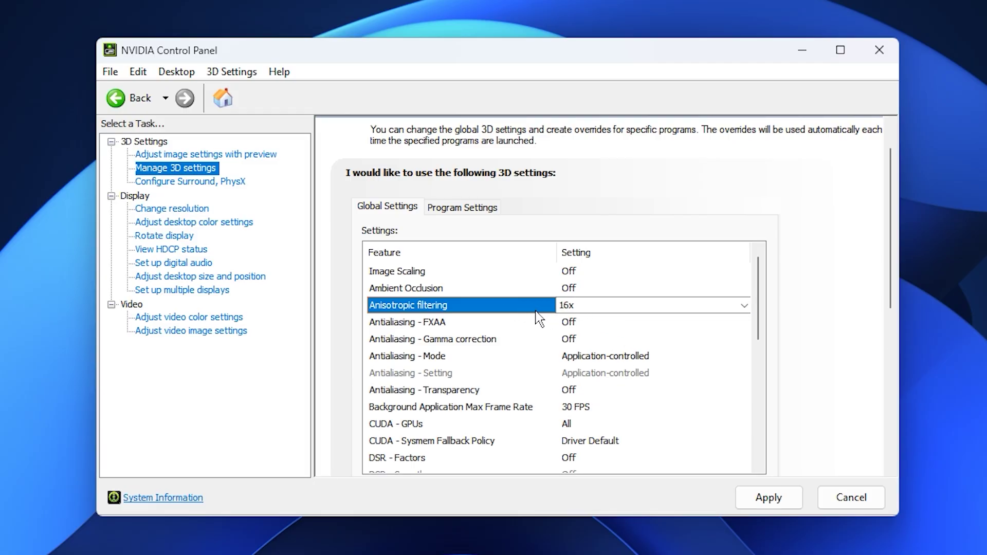
left_click(410, 326)
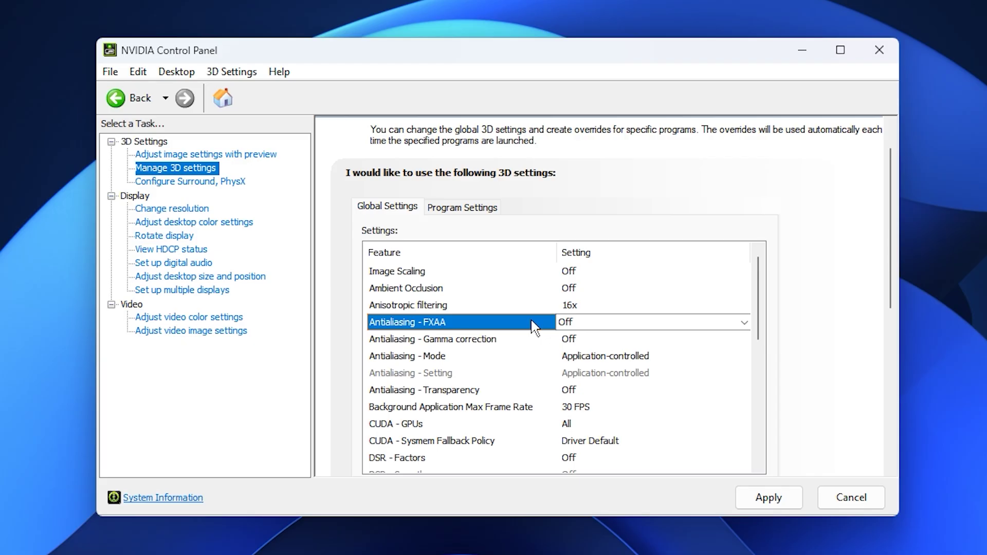
left_click(466, 340)
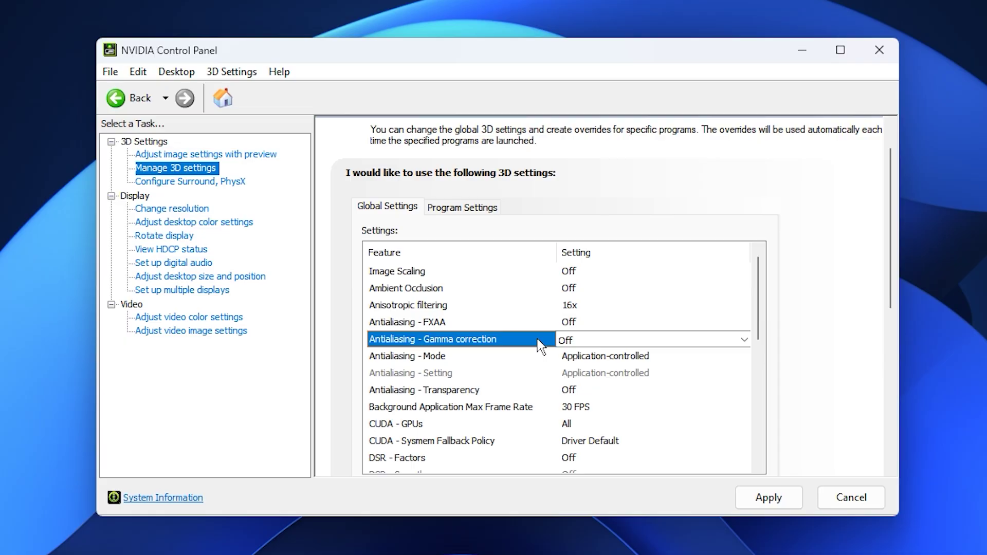
left_click(441, 357)
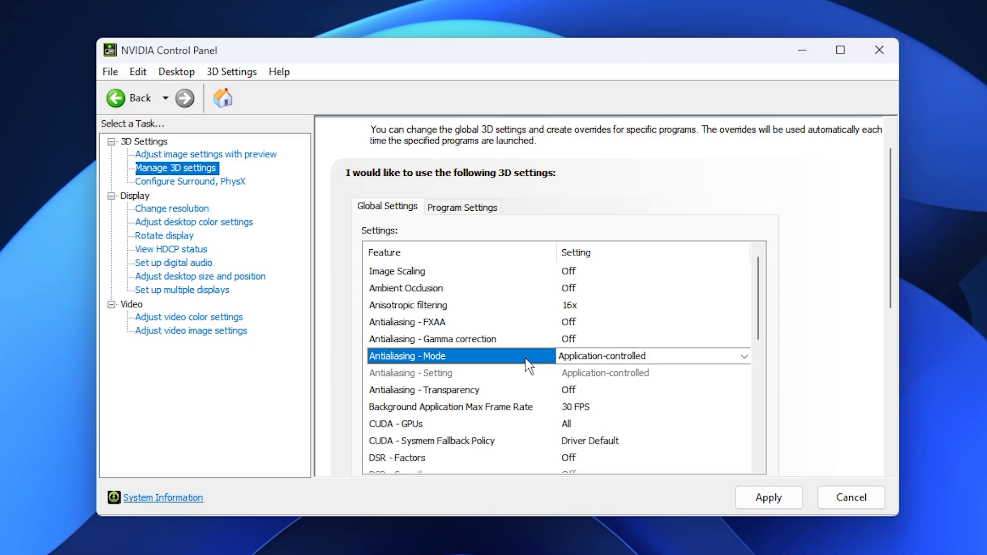
left_click(444, 390)
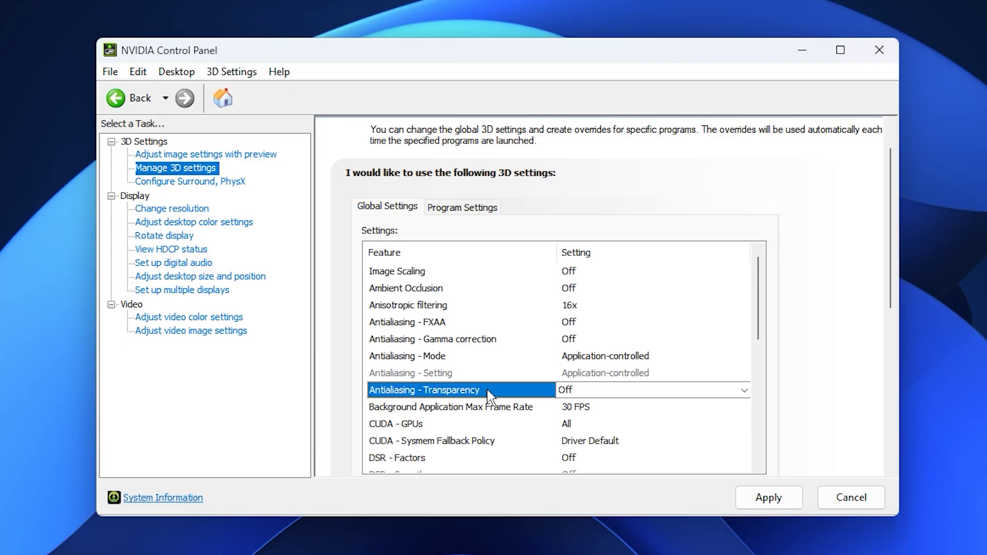
left_click(448, 407)
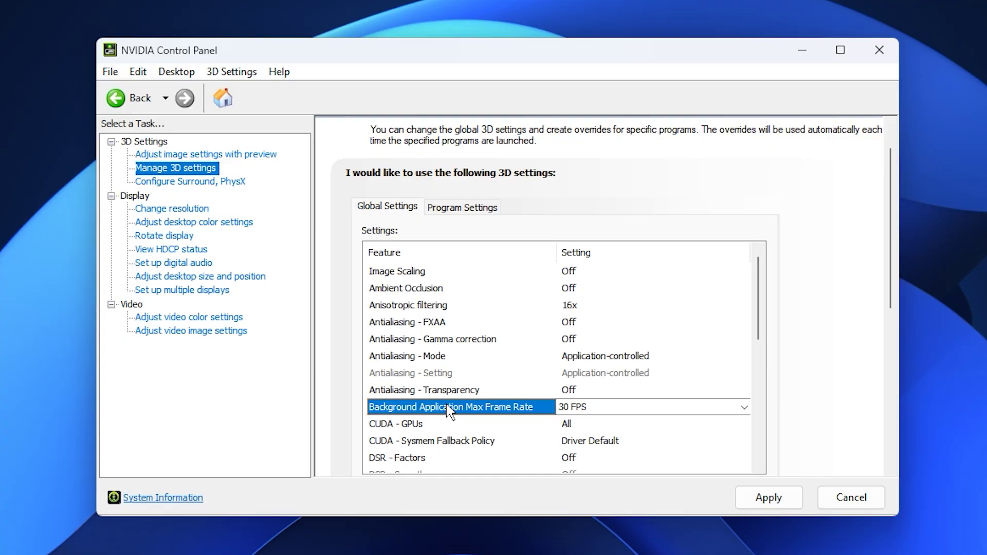
scroll(451, 417, "down", 1)
left_click(609, 356)
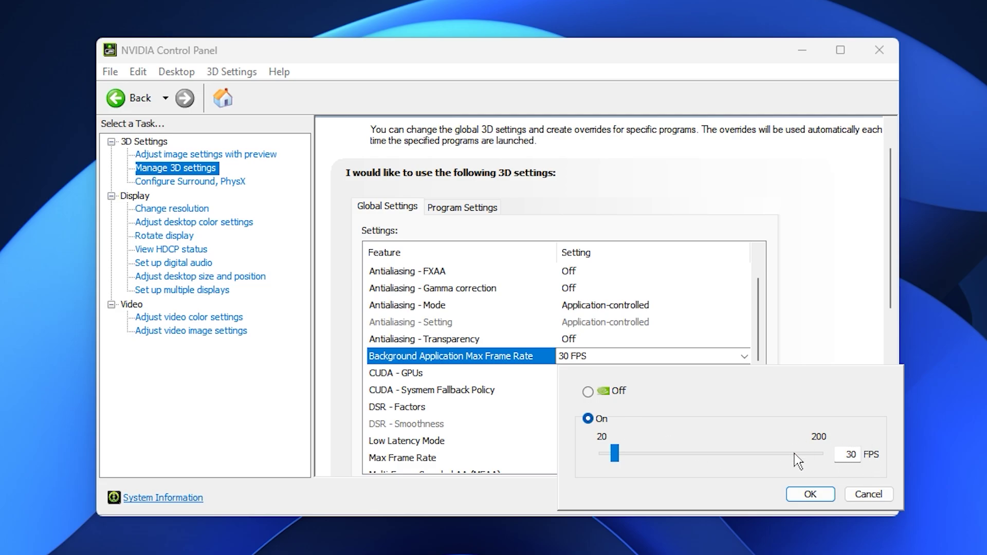
left_click(811, 494)
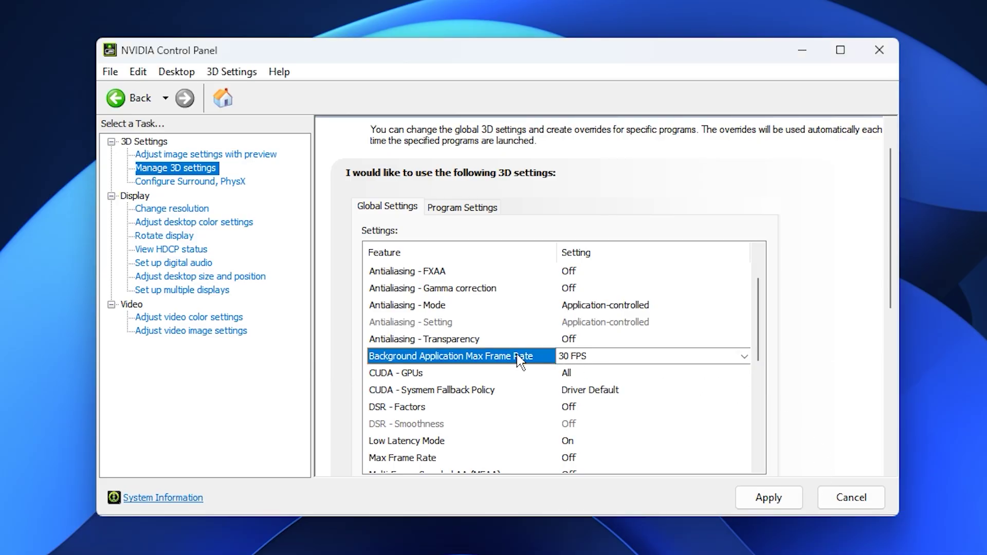
left_click(415, 374)
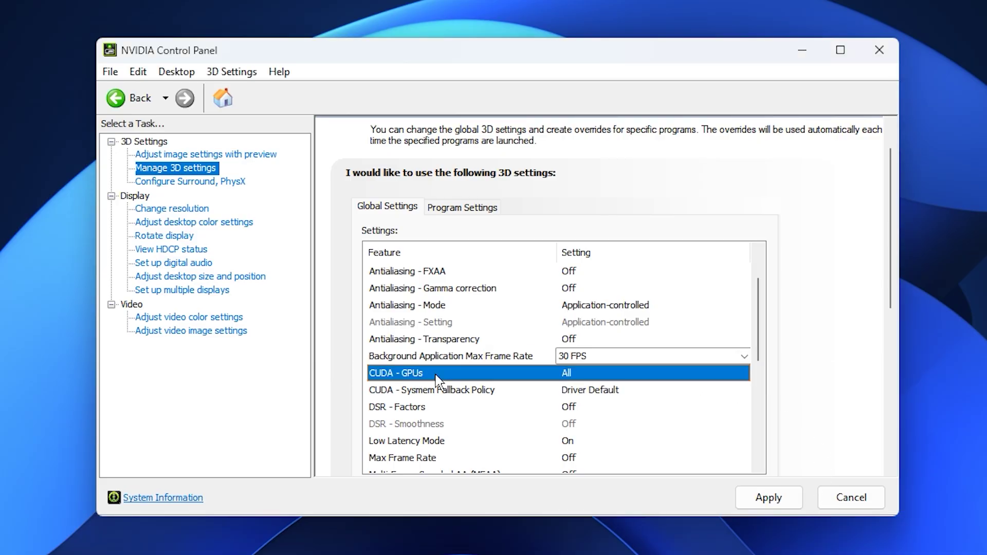
left_click(604, 374)
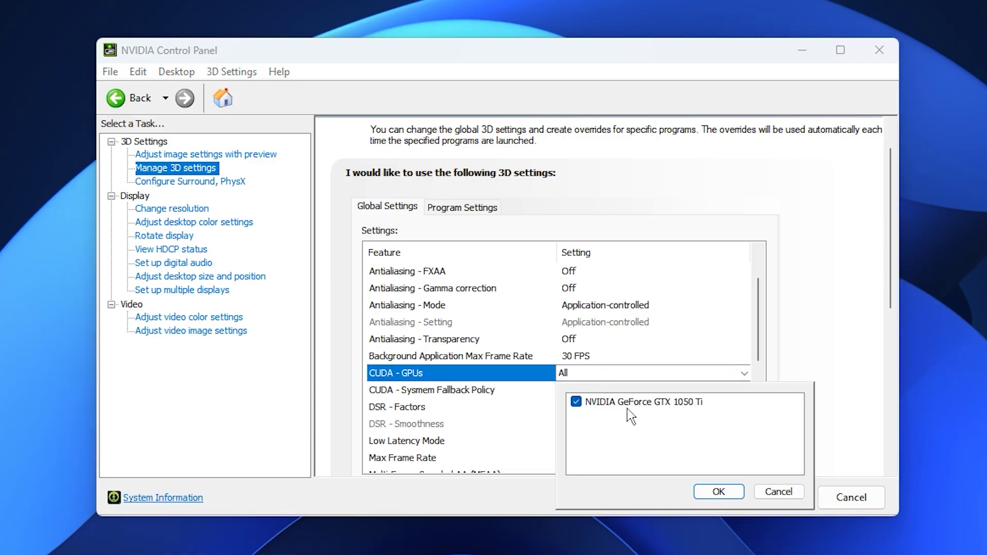
left_click(712, 488)
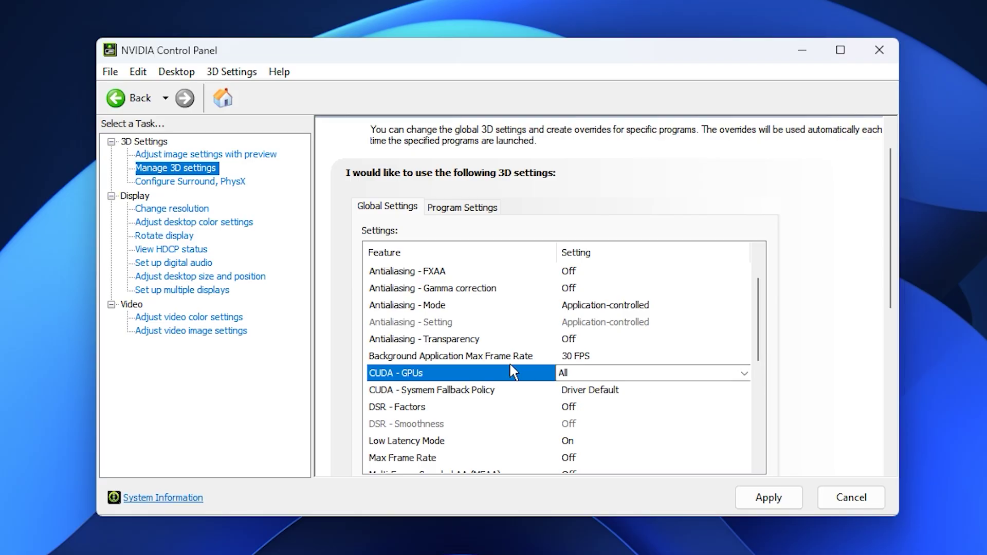
left_click(456, 396)
left_click(586, 394)
left_click(607, 396)
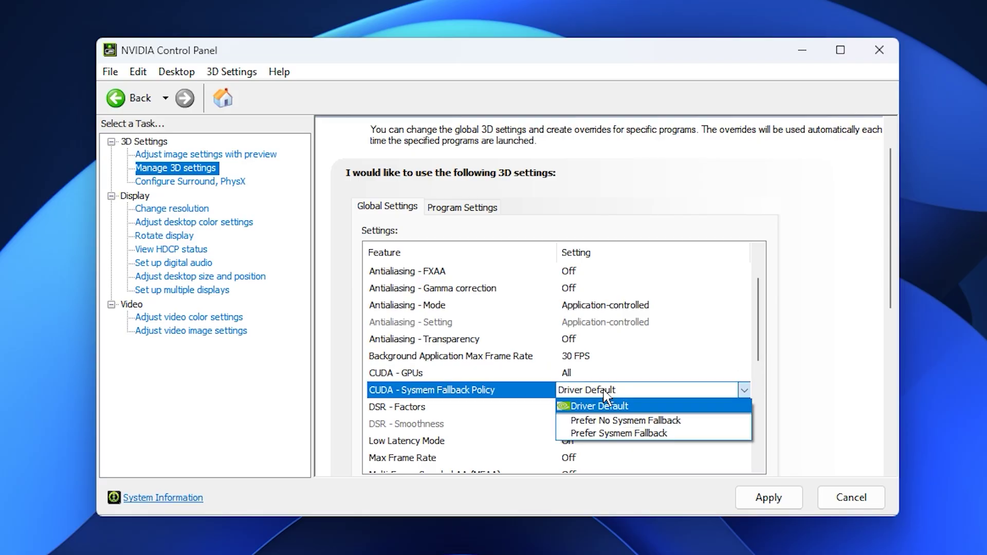
left_click(604, 391)
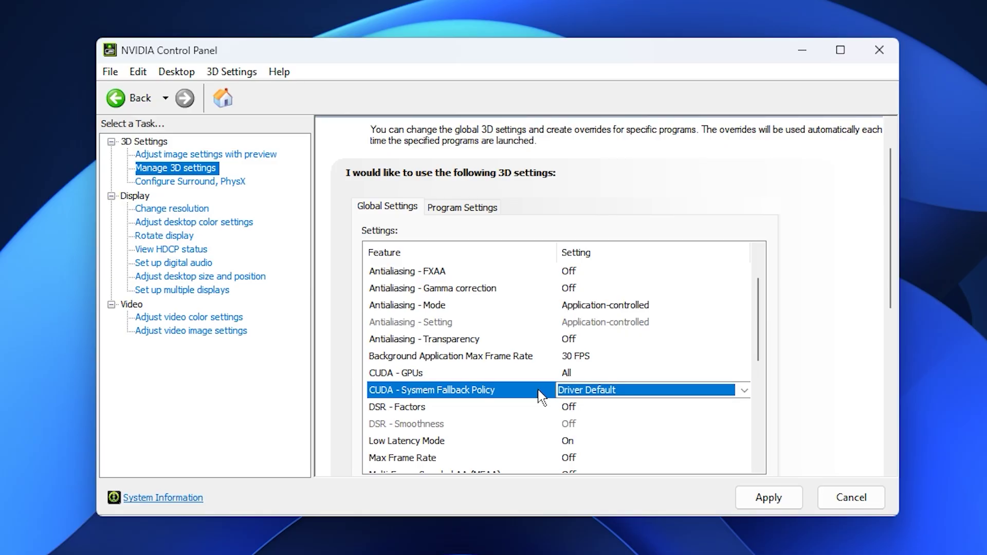
left_click(408, 410)
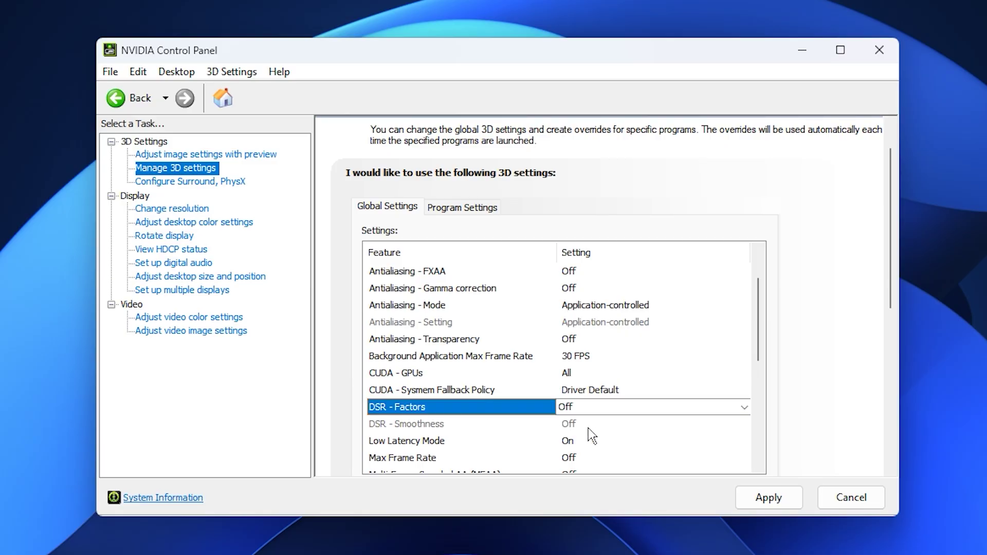
scroll(528, 427, "down", 1)
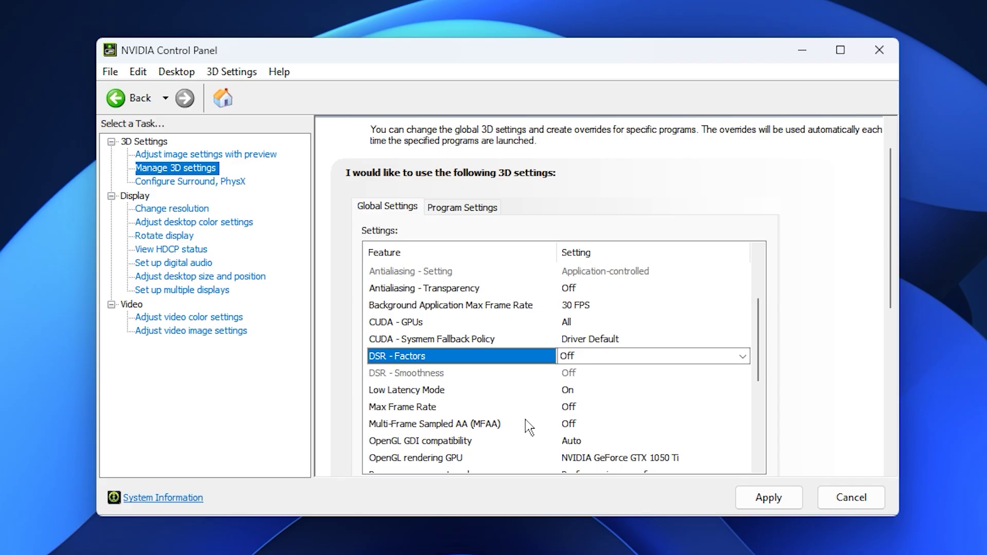
scroll(525, 419, "down", 1)
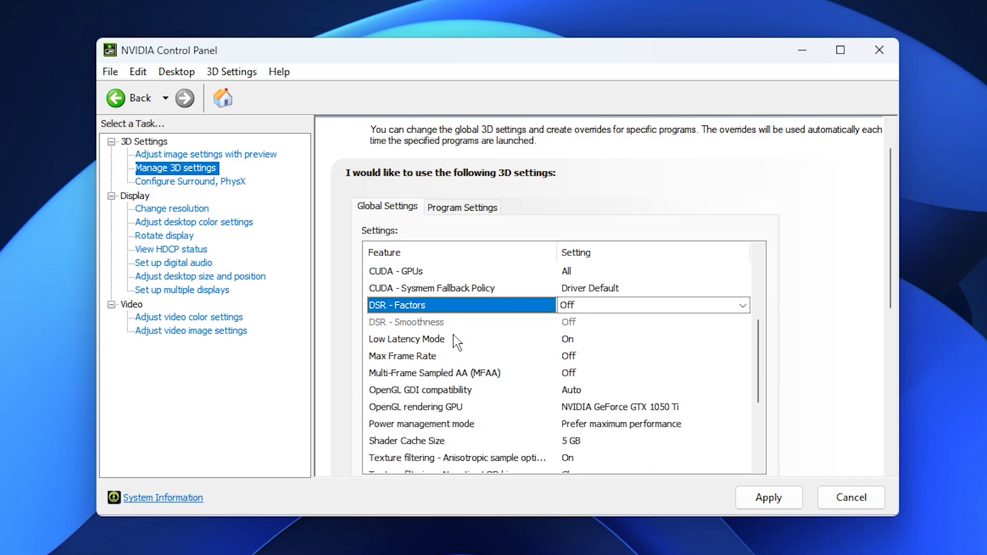
left_click(431, 341)
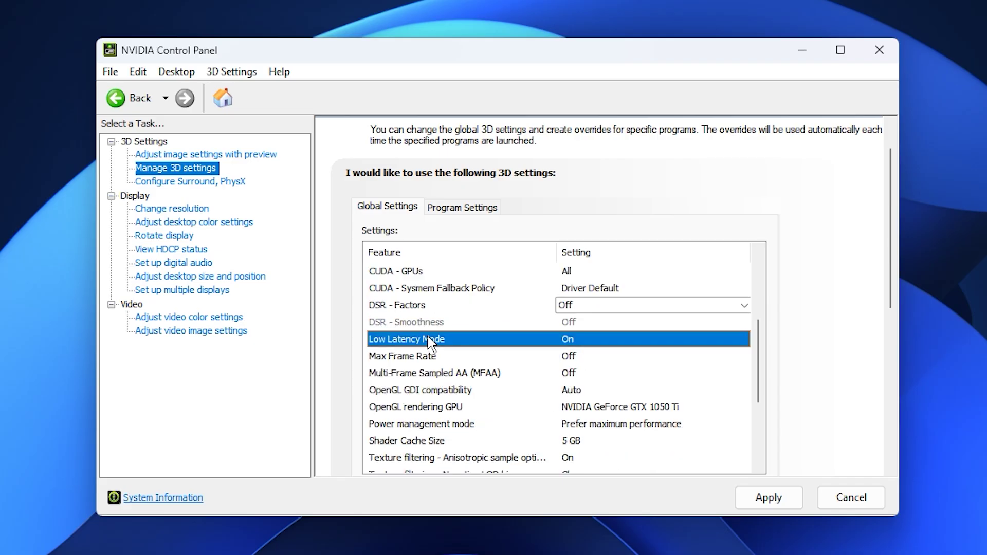
left_click(582, 340)
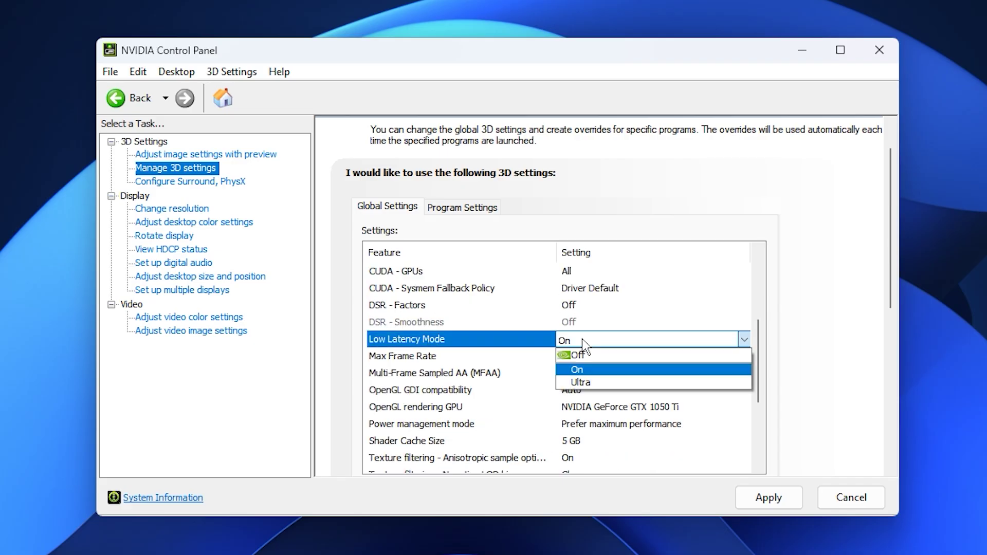
left_click(595, 371)
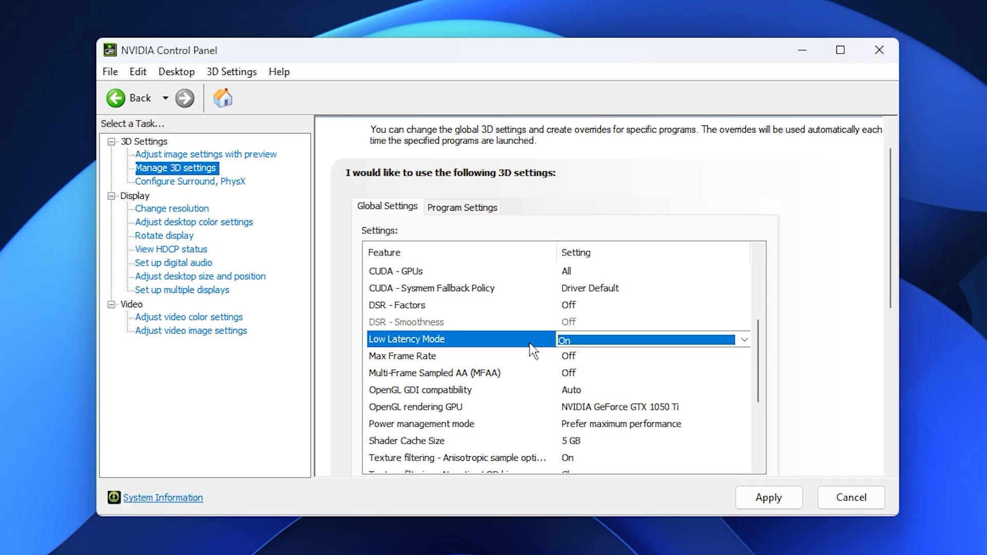
left_click(455, 357)
left_click(598, 359)
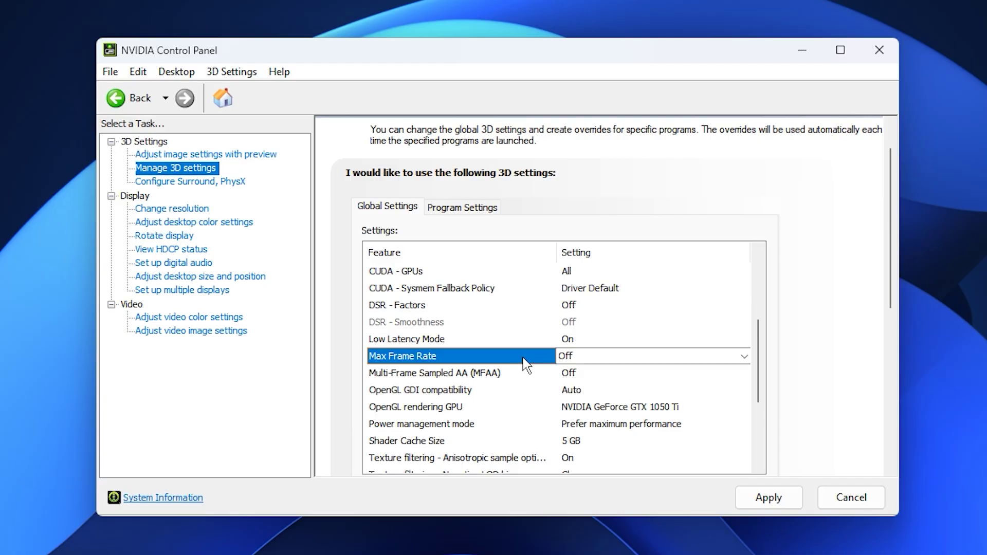
left_click(447, 375)
left_click(568, 375)
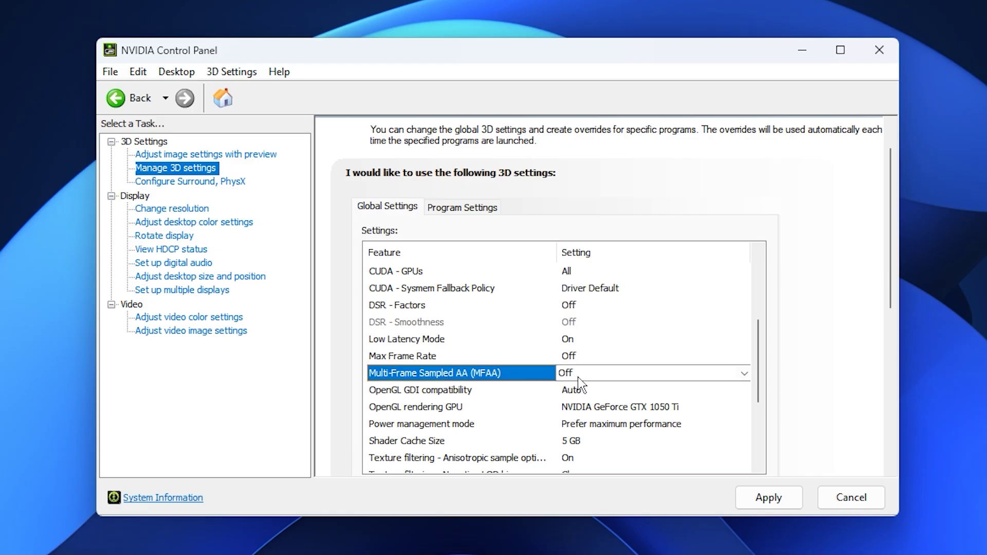
Step: Set OpenGL rendering GPU to the GeForce GTX 1050 Ti and keep OpenGL GDI compatibility at Auto
left_click(424, 409)
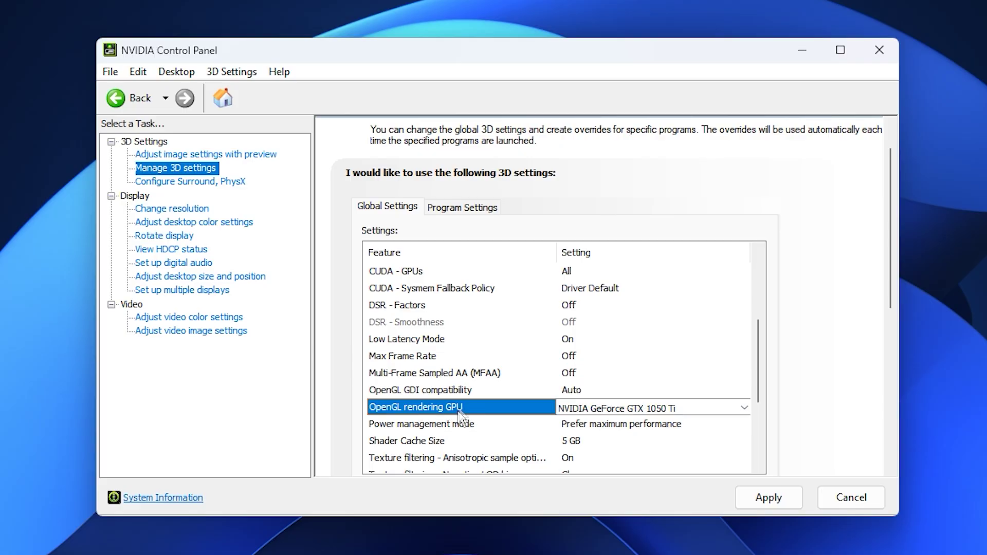
left_click(593, 414)
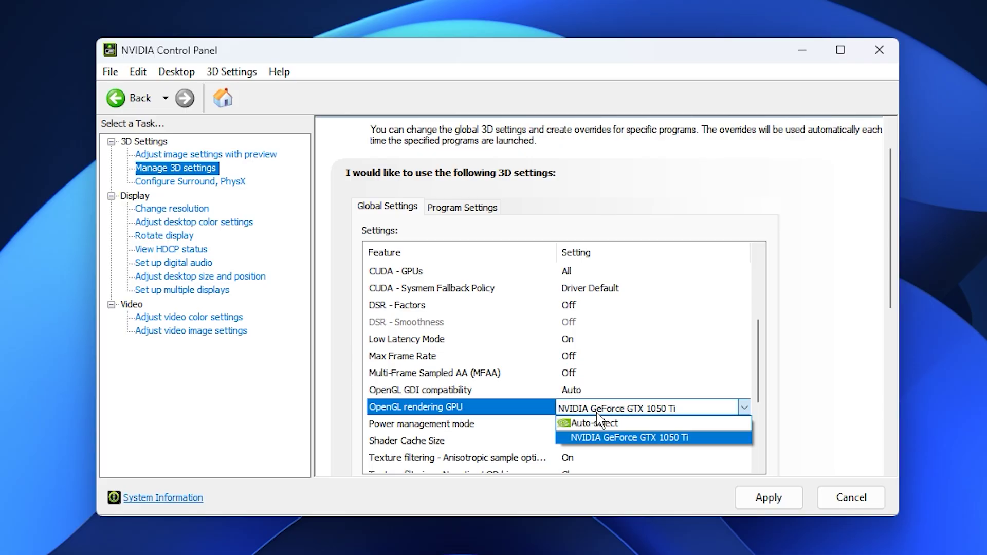
left_click(586, 438)
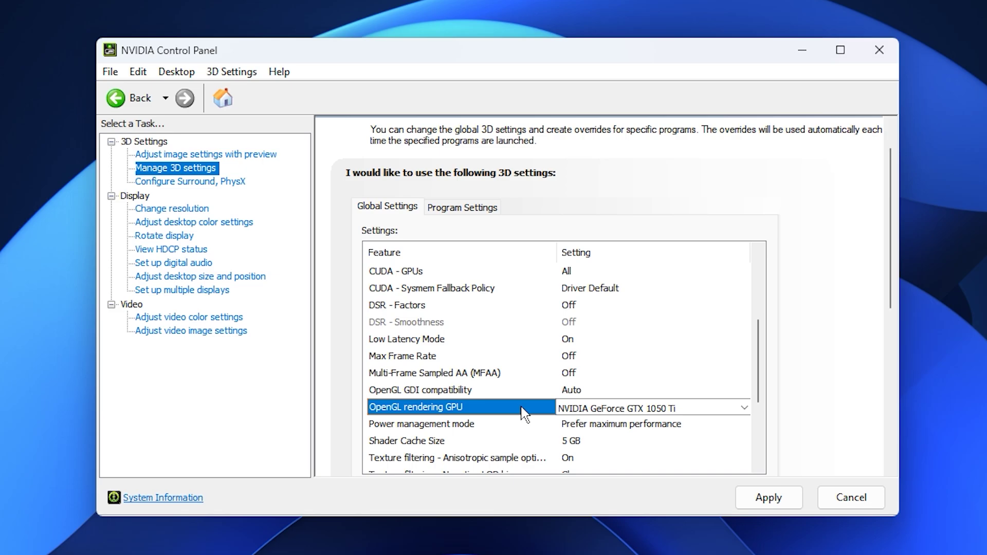
scroll(522, 408, "down", 1)
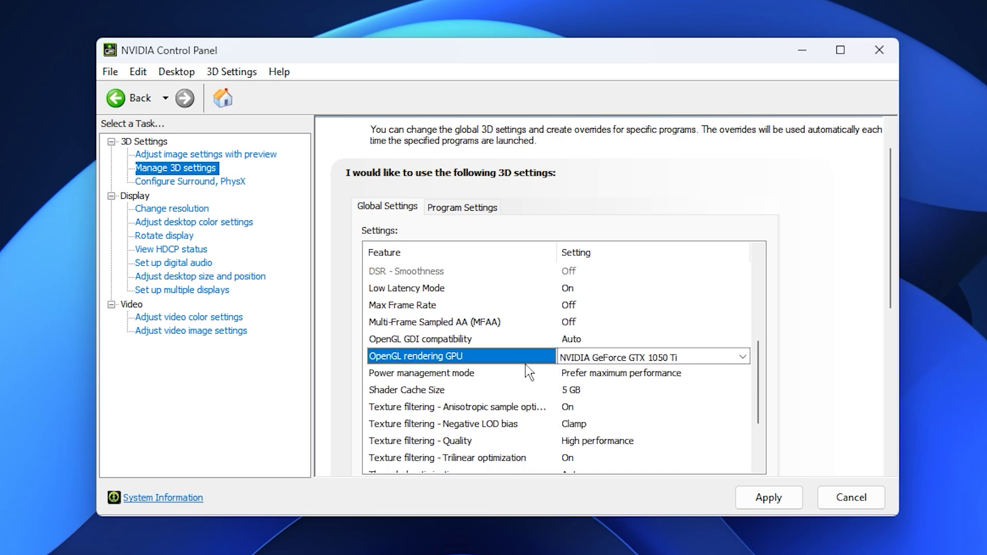
left_click(442, 343)
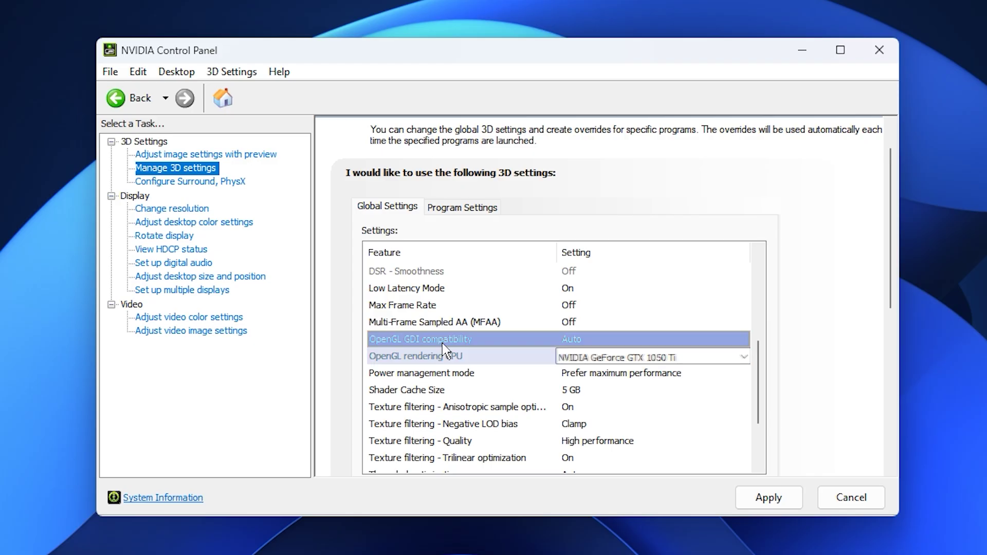
left_click(591, 340)
left_click(591, 348)
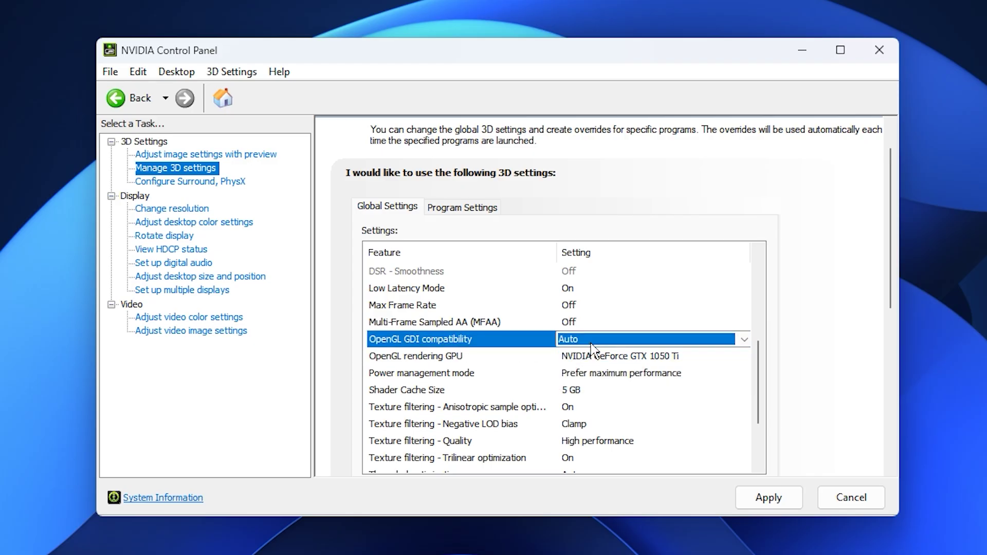
Step: Choose Prefer maximum performance for Power management mode
left_click(431, 377)
left_click(591, 375)
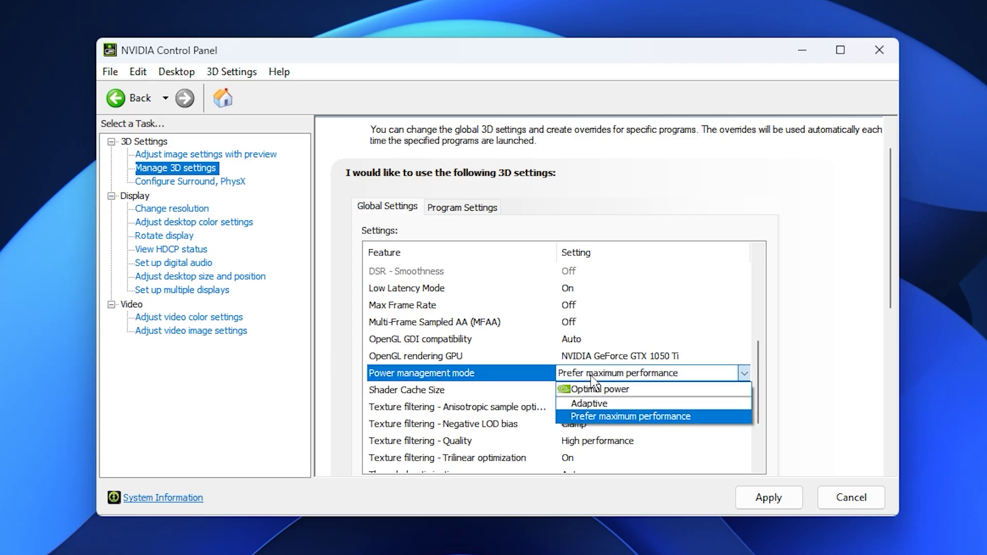
left_click(592, 418)
left_click(522, 373)
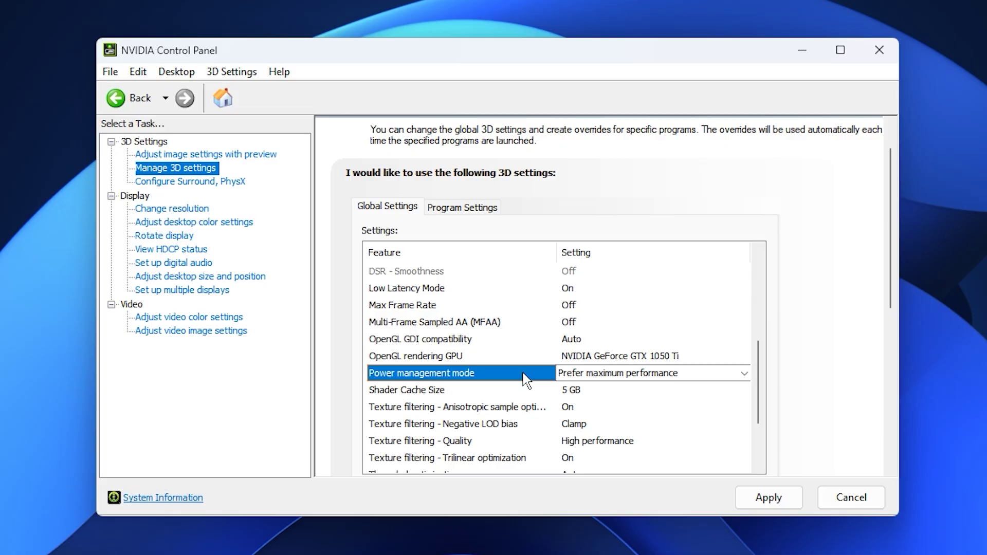
scroll(514, 378, "down", 1)
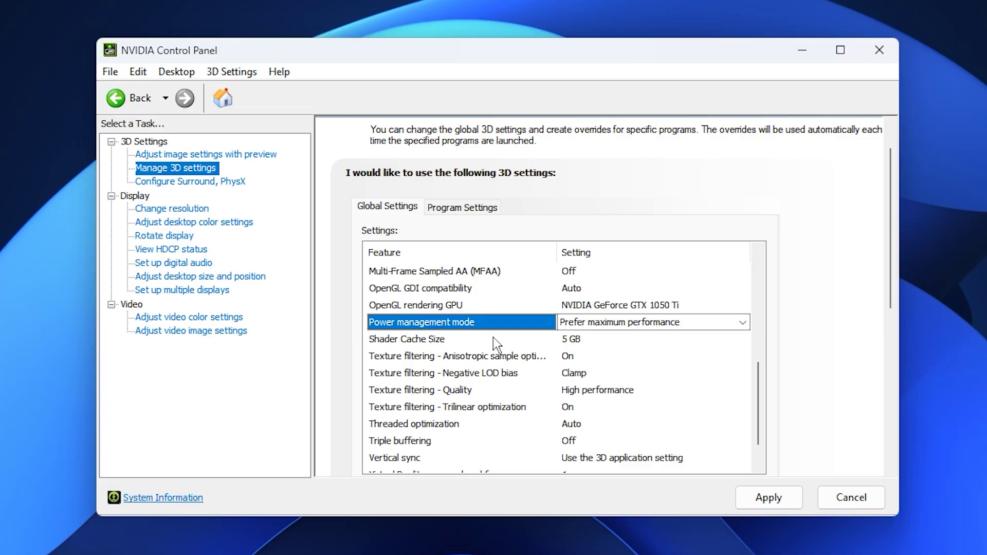
Step: Leave Shader Cache Size at 5 GB
left_click(455, 341)
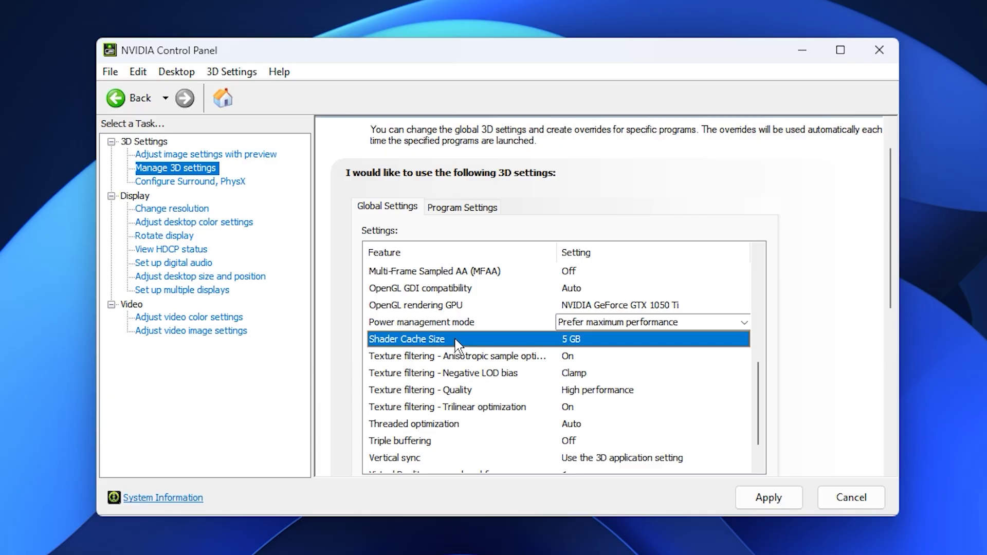
left_click(576, 339)
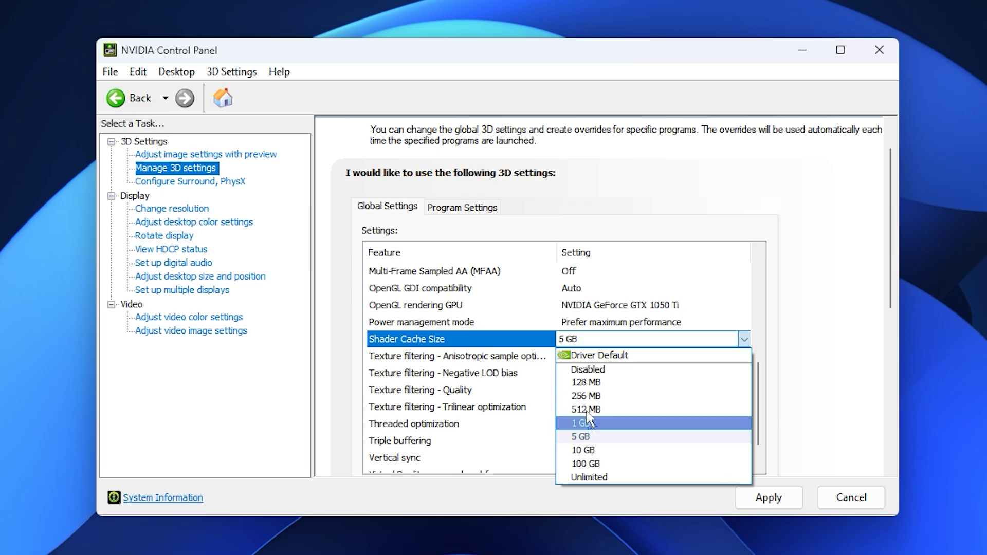
left_click(537, 353)
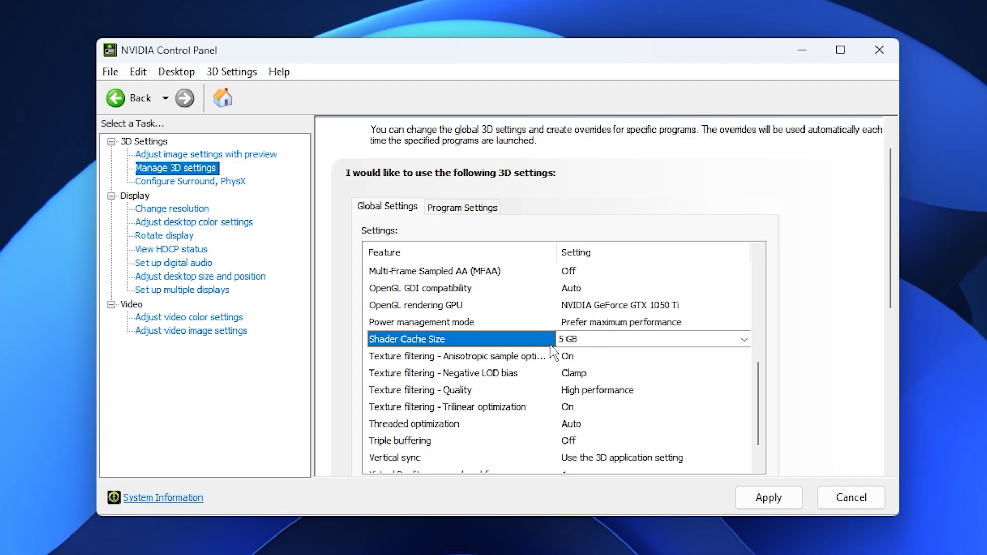
Step: Change Texture filtering - Quality from High performance to Performance
left_click(455, 396)
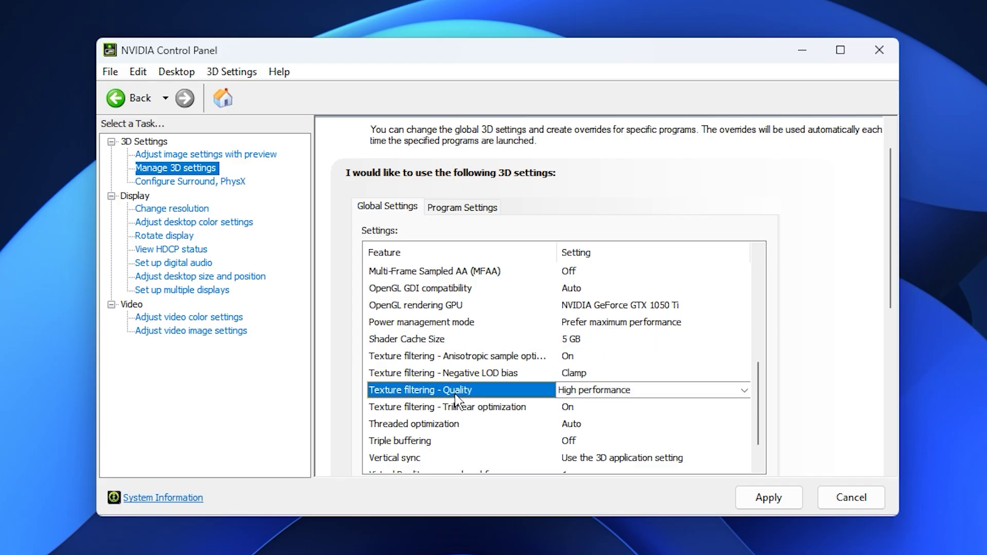
left_click(594, 392)
left_click(586, 433)
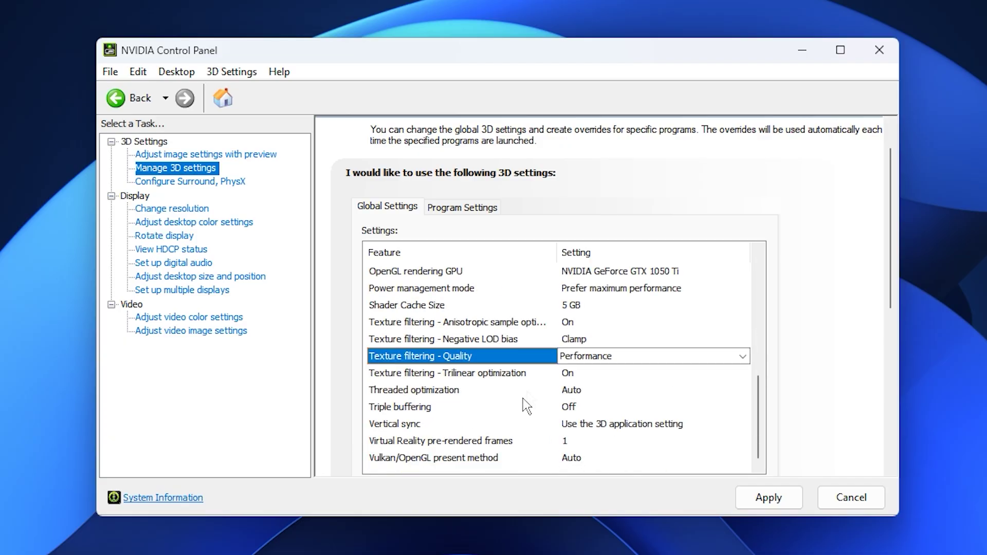
left_click(587, 359)
left_click(586, 363)
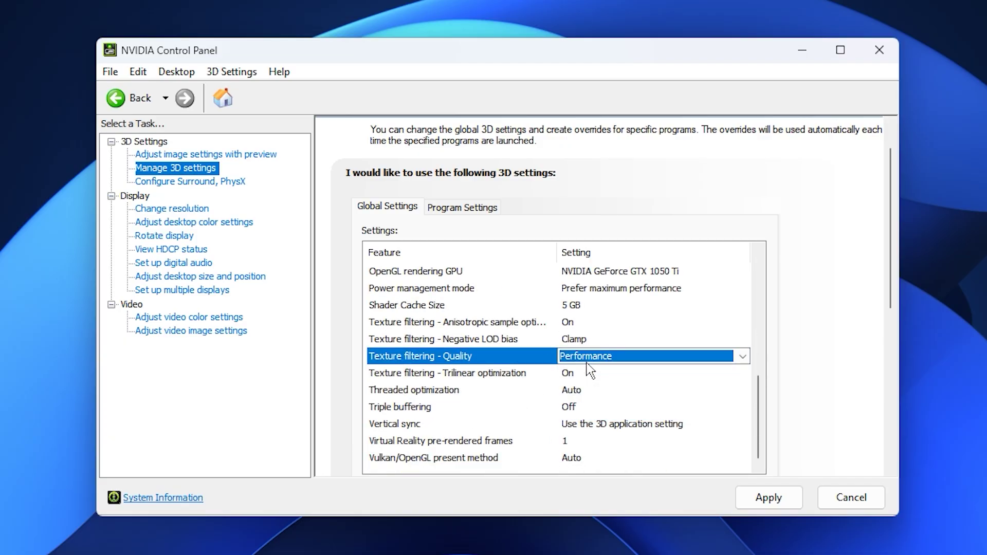
left_click(583, 355)
left_click(583, 356)
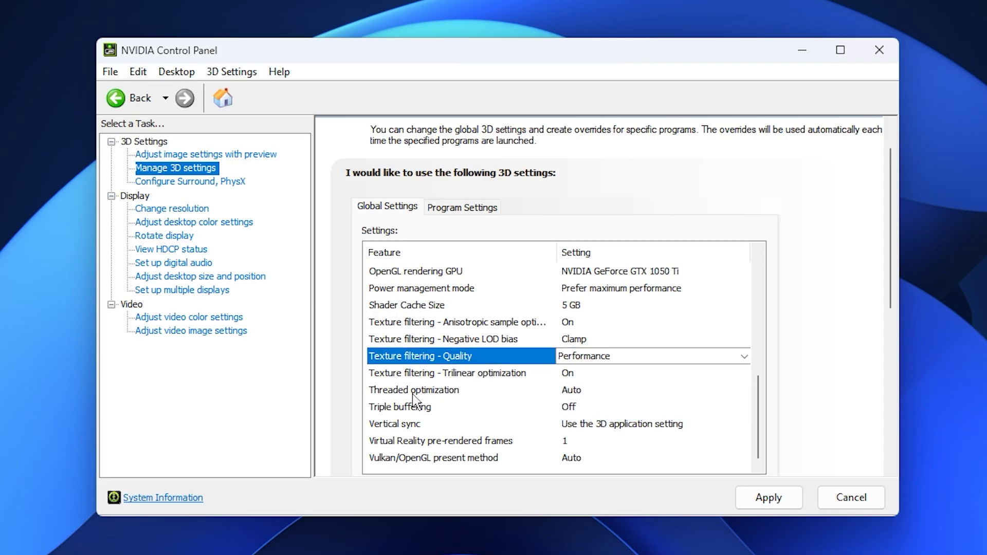
left_click(413, 391)
left_click(591, 390)
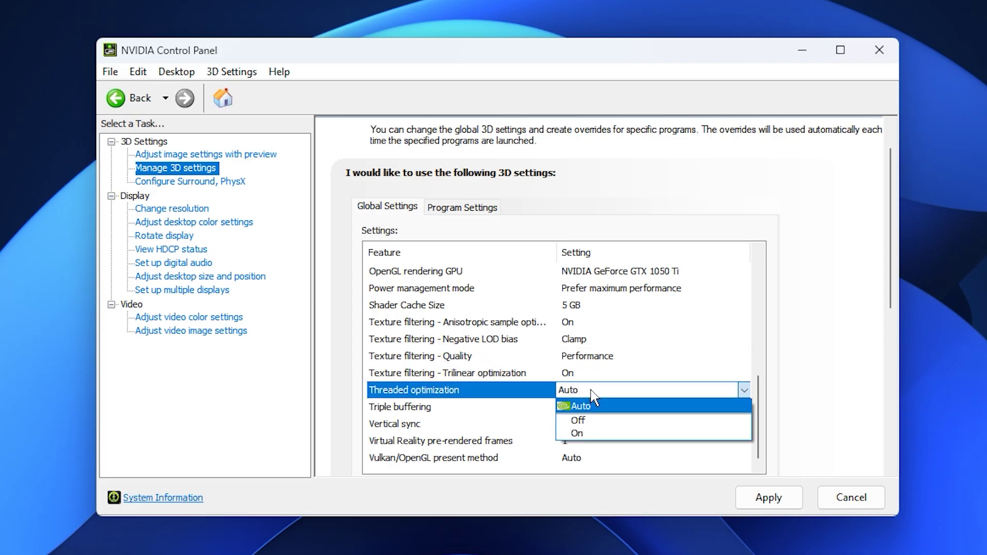
left_click(591, 391)
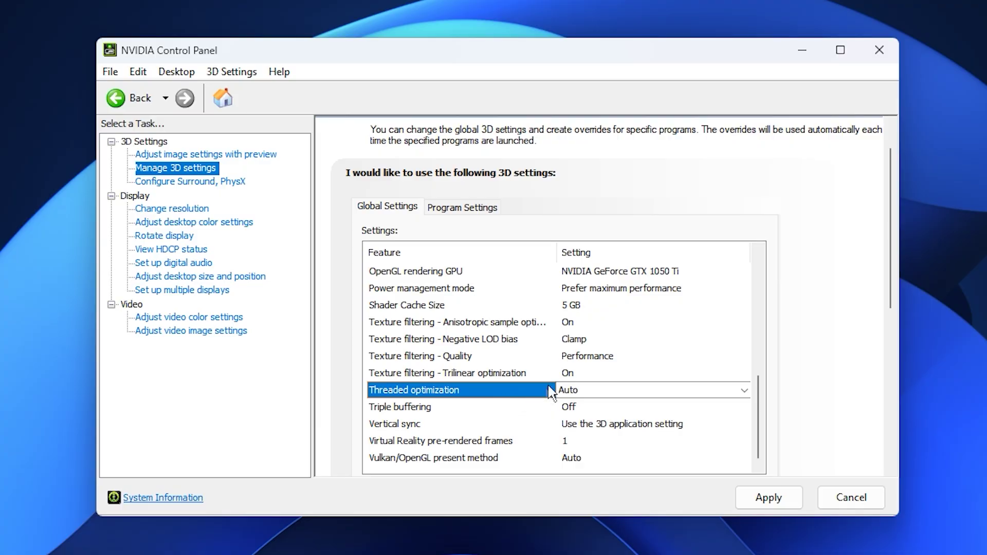
left_click(579, 412)
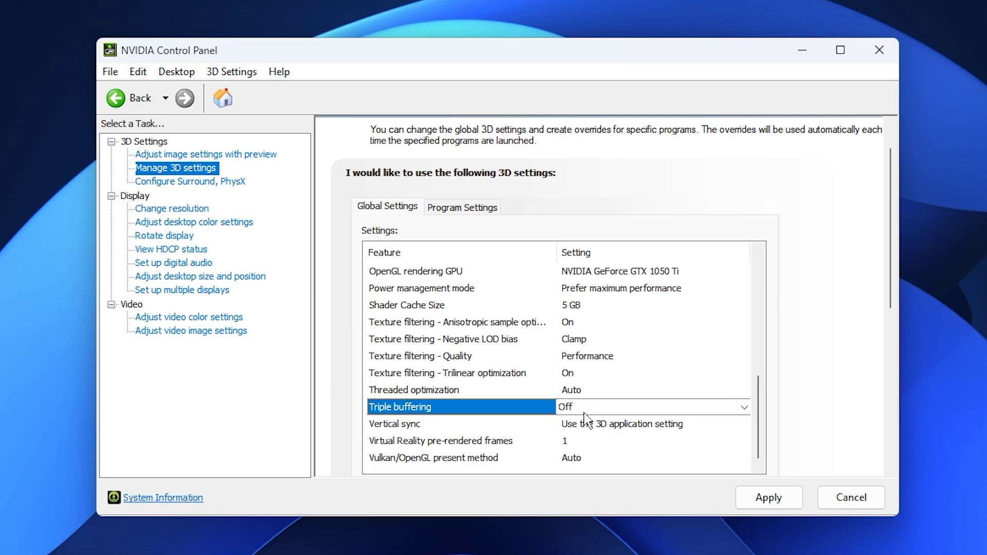
left_click(396, 424)
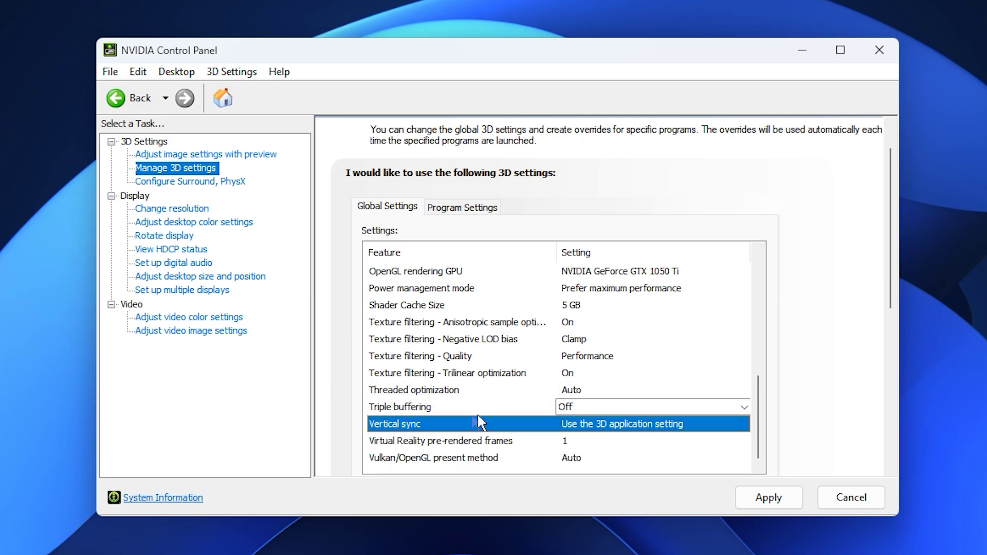
left_click(598, 424)
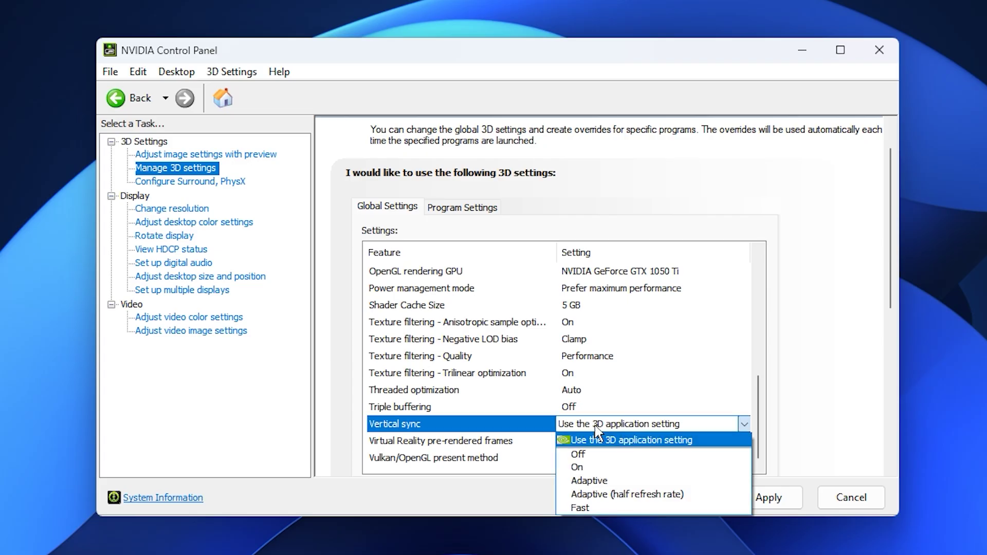
left_click(596, 428)
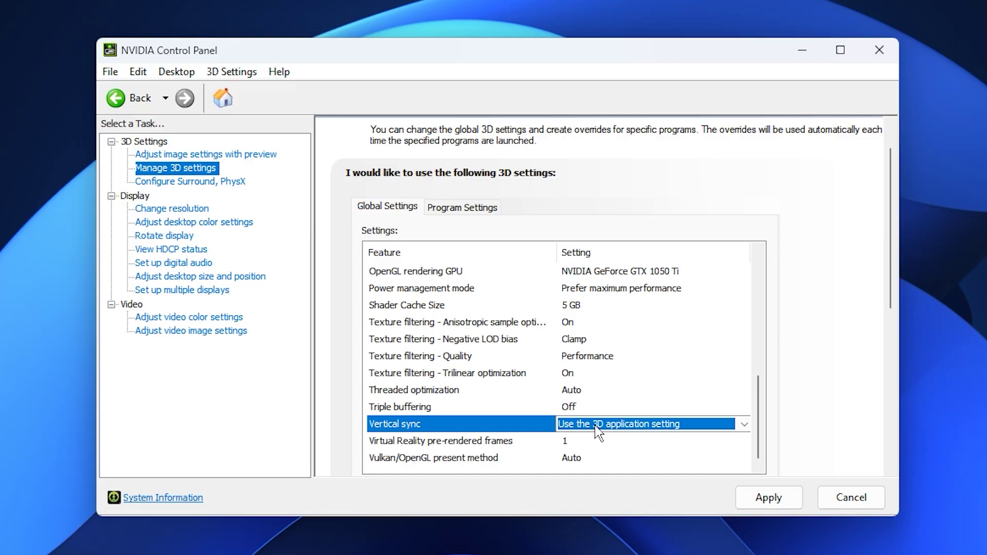
left_click(429, 443)
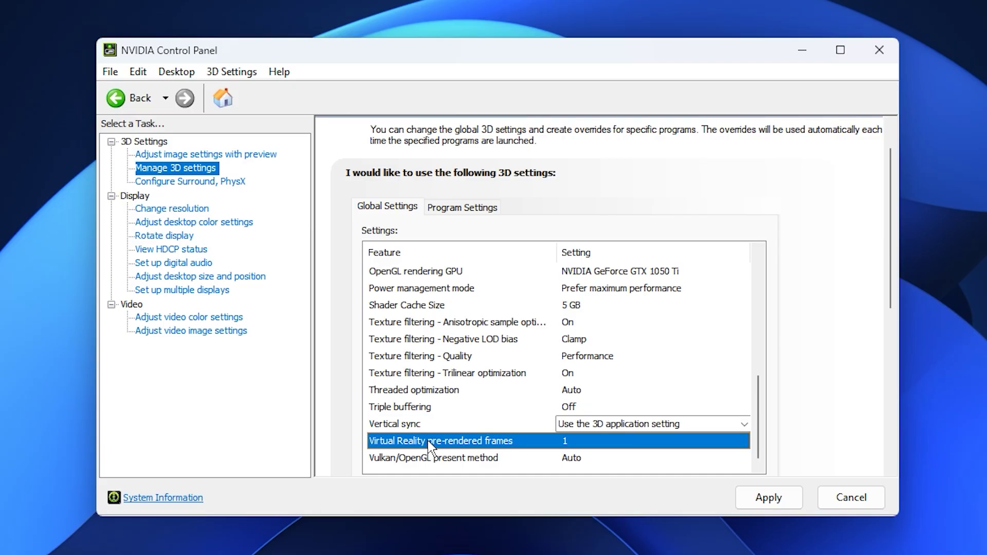
left_click(605, 444)
left_click(601, 438)
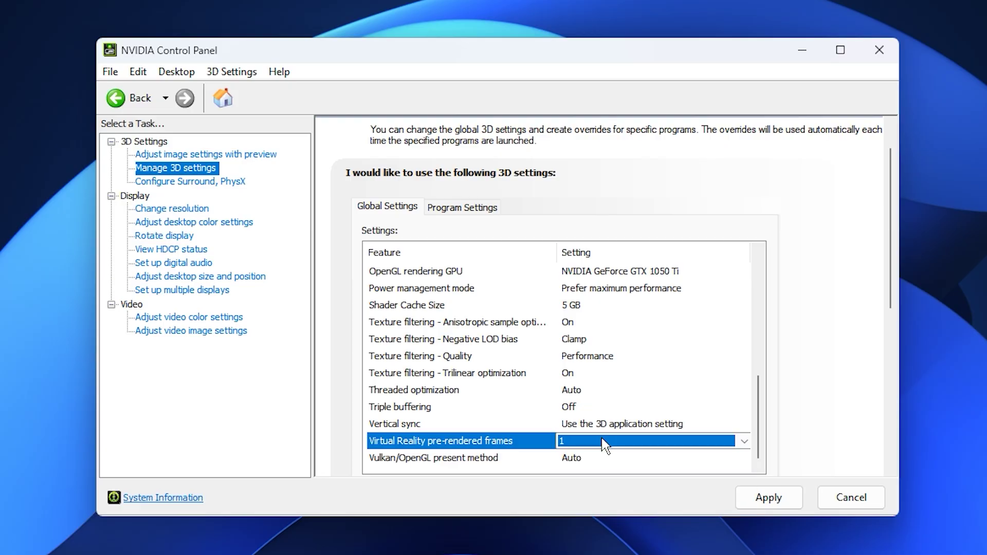
left_click(482, 441)
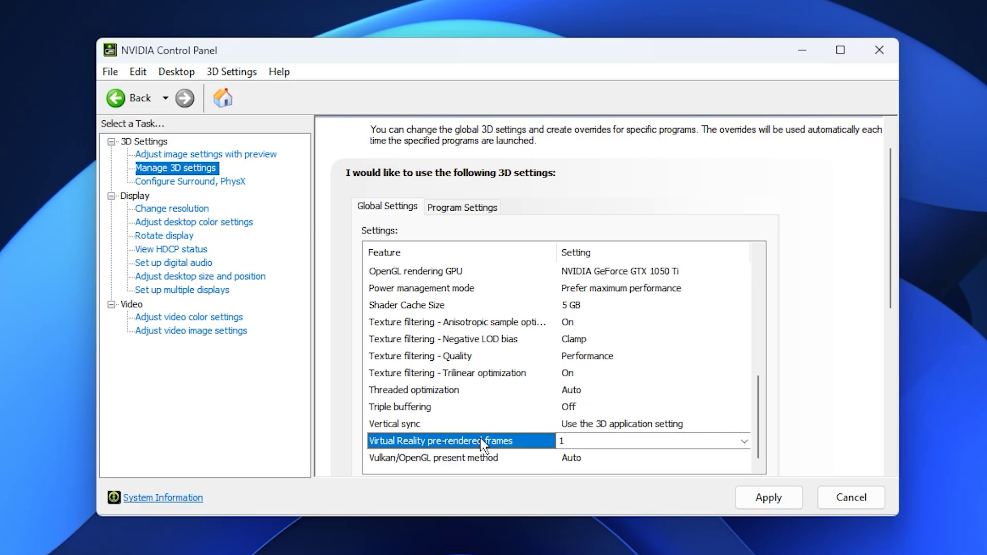
left_click(428, 459)
left_click(569, 461)
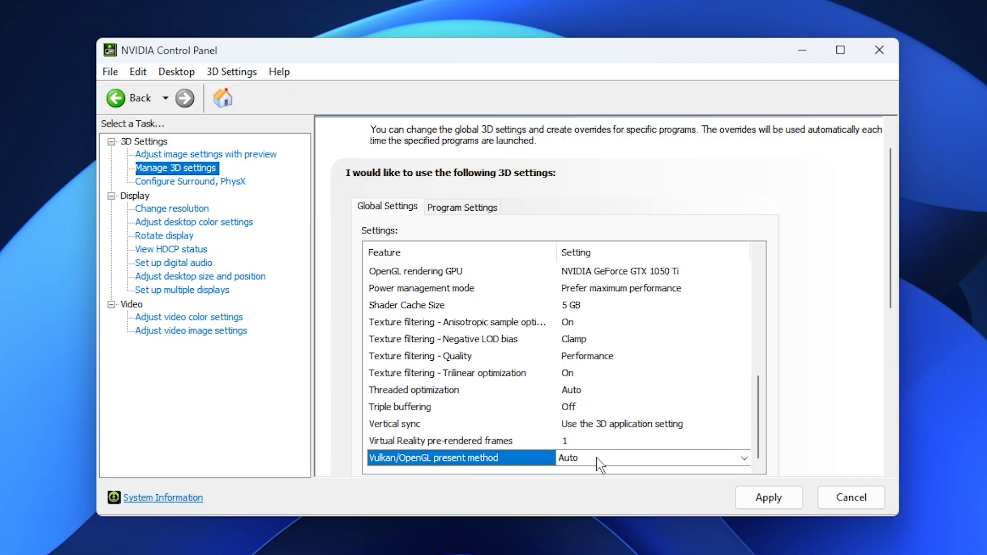
left_click(600, 465)
left_click(596, 470)
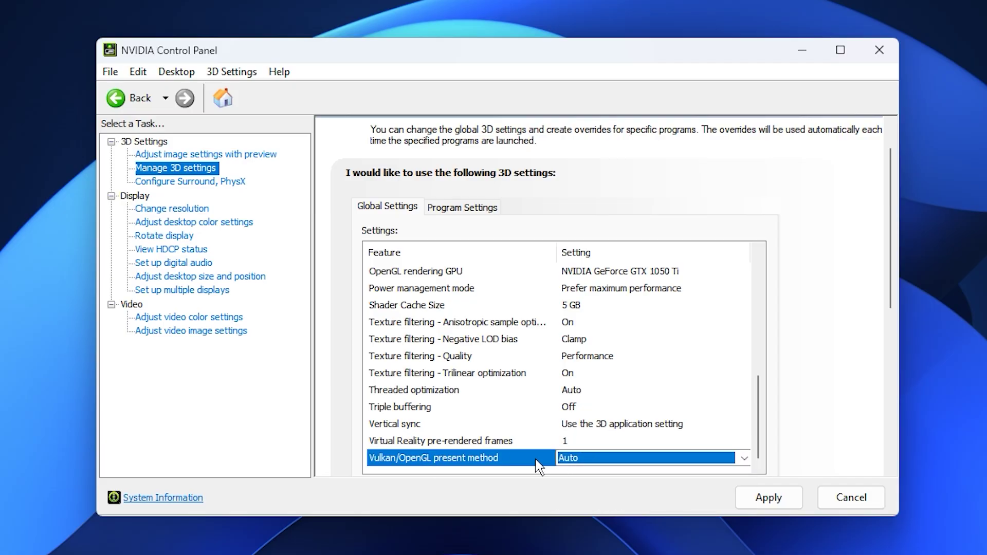
Step: On the Configure Surround, PhysX page, set the PhysX processor to NVIDIA GeForce GTX 1050 Ti
left_click(201, 185)
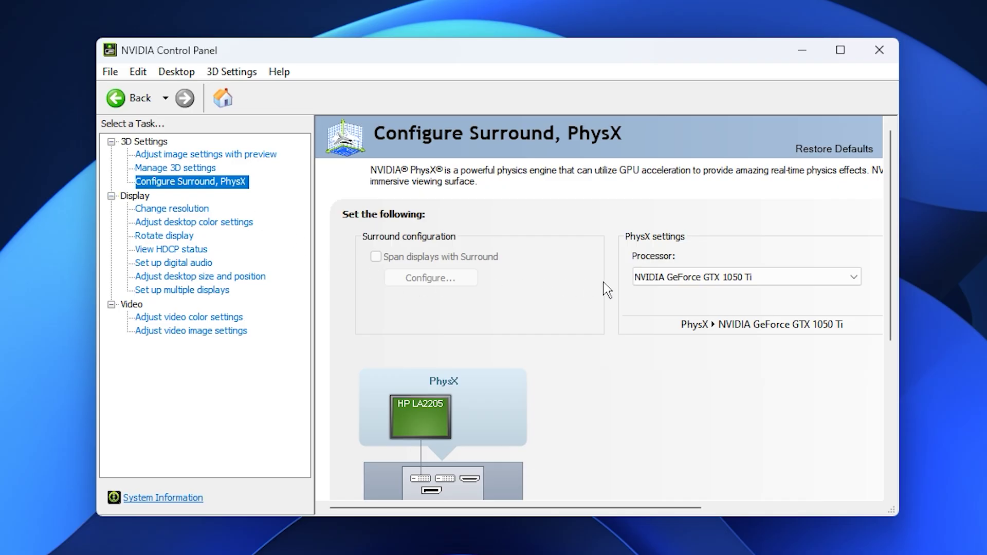
left_click(663, 278)
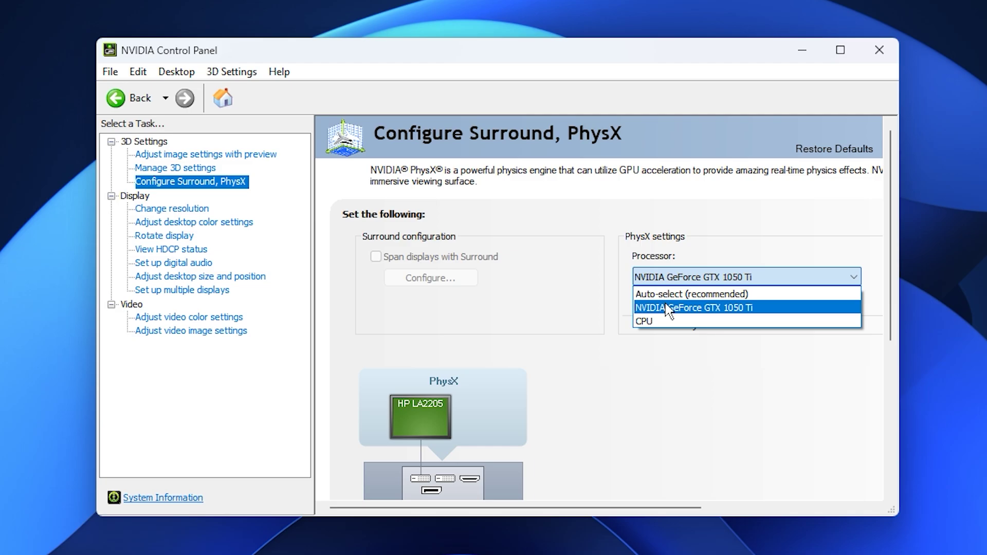
left_click(665, 306)
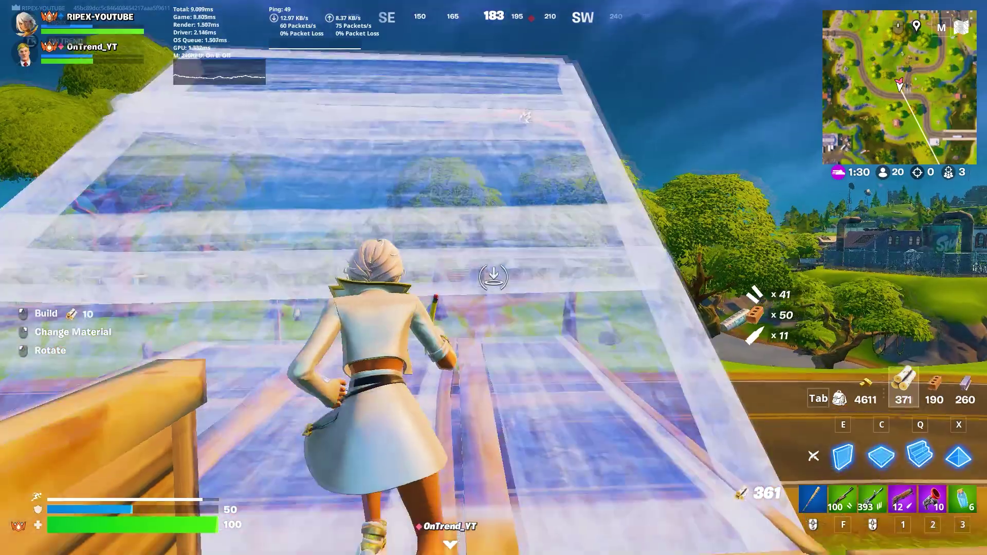
Step: Leave build mode and use the Grappler to pull up onto the shed roof
key("1")
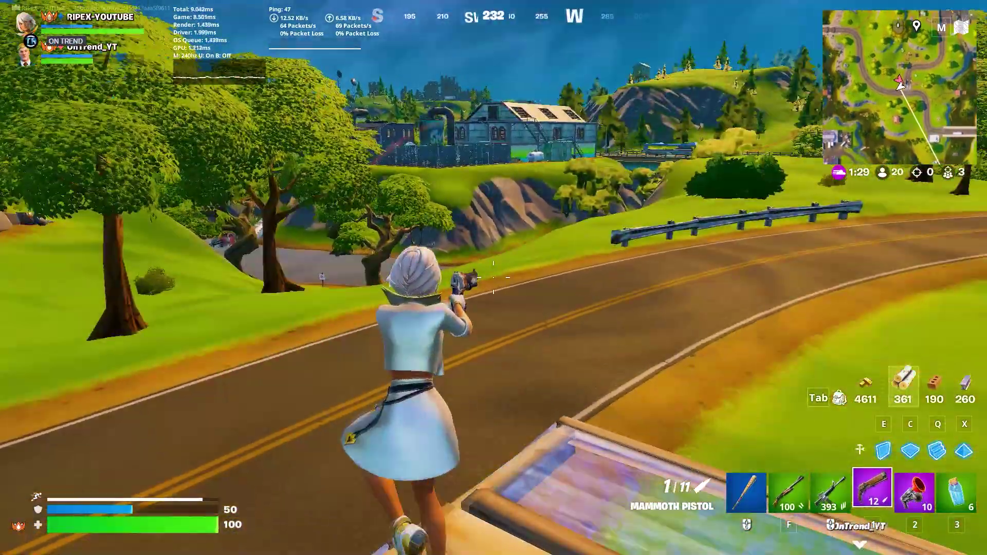
key("2")
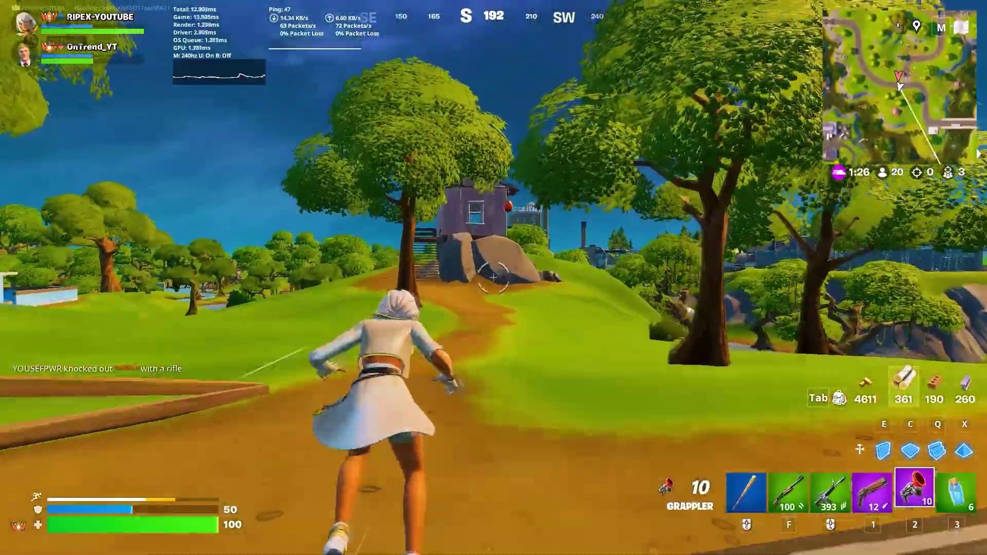
key("1")
key("2")
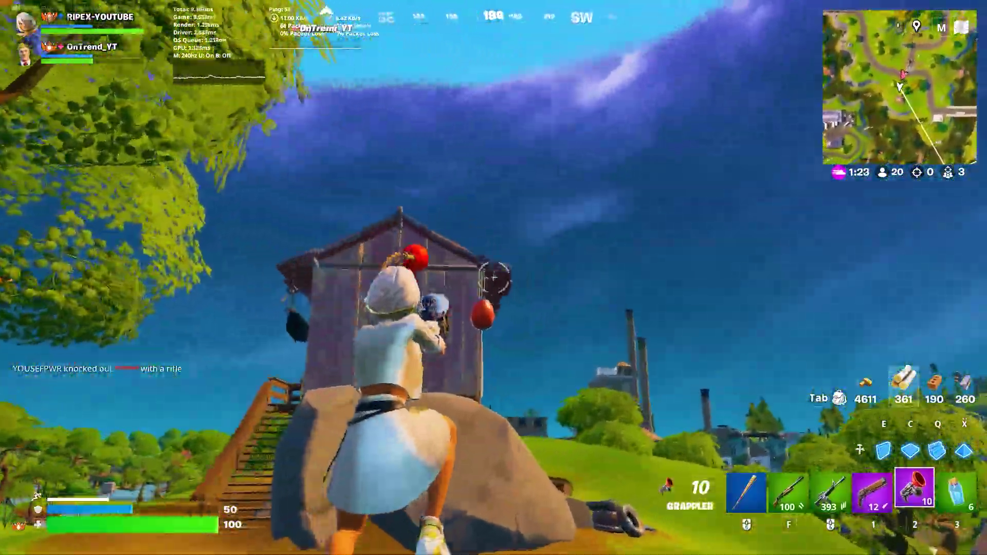
left_click(494, 278)
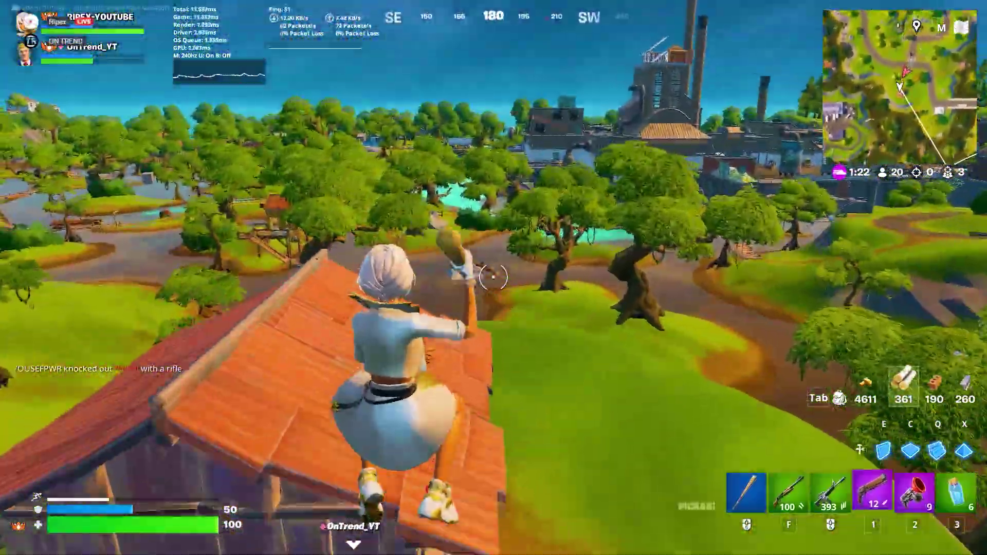
Step: Eliminate the enemy with the Mammoth Pistol, then ready the Grappler again
key("1")
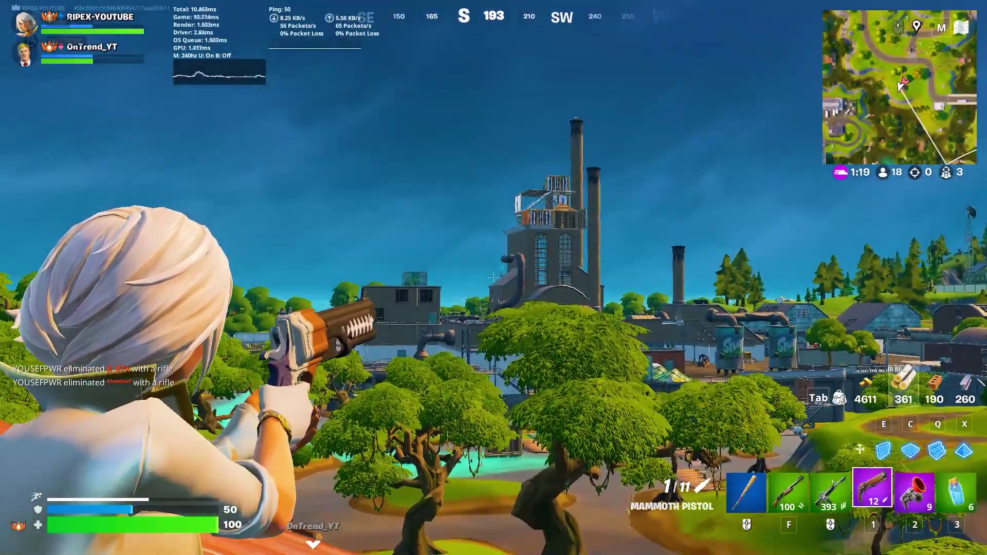
left_click(493, 277)
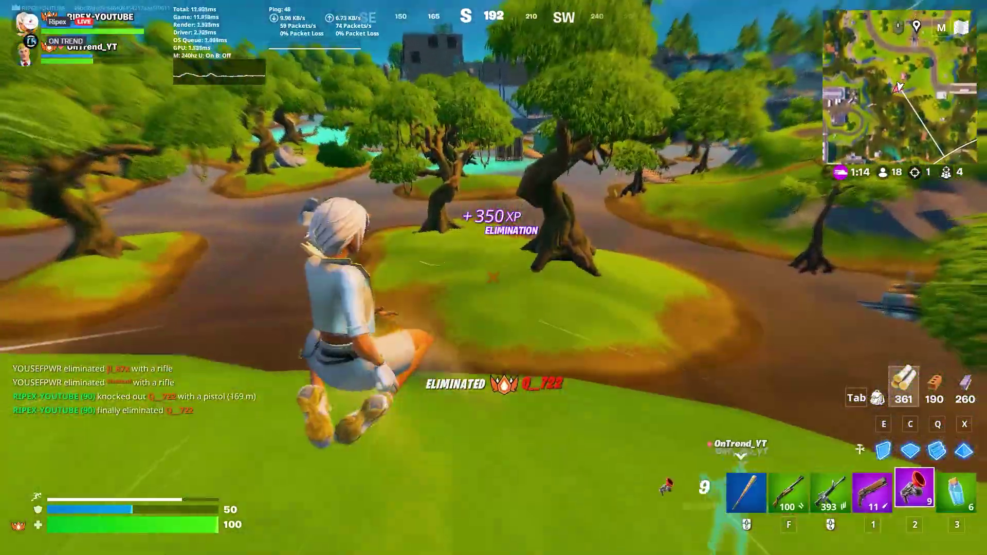
key("2")
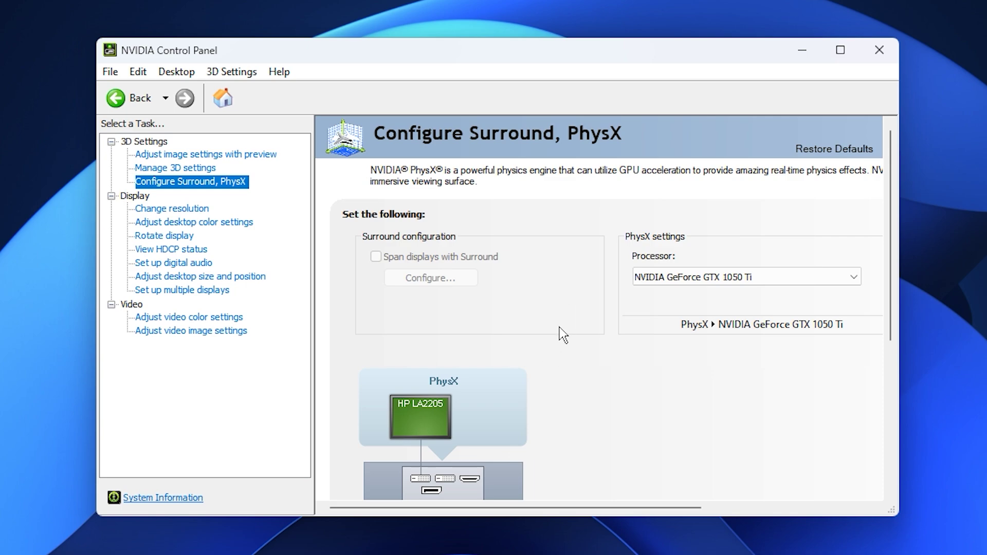
scroll(559, 327, "down", 1)
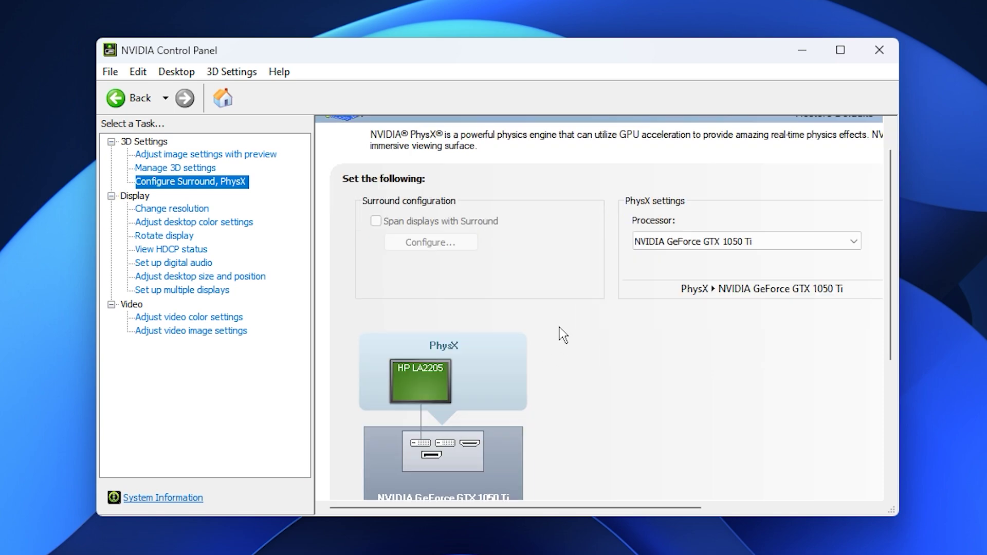